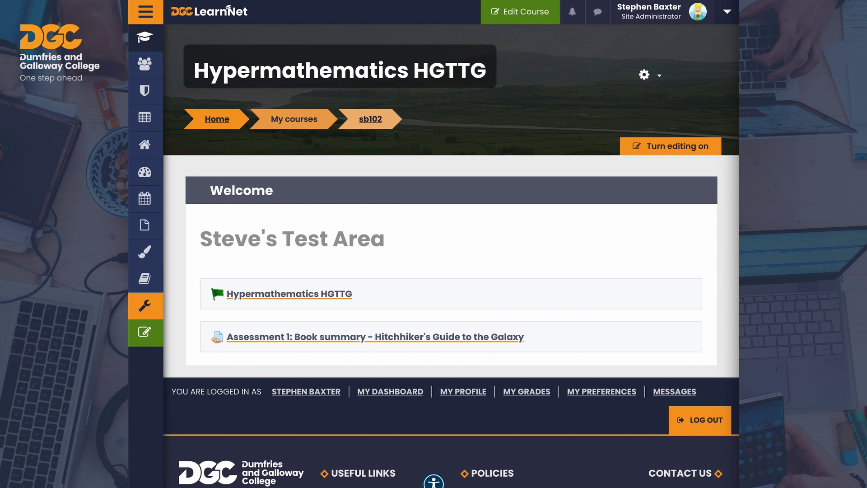
- Turn editing on and add a Turnitin Assignment activity to the Welcome section
{"action": "left_click", "coordinate": [668, 150]}
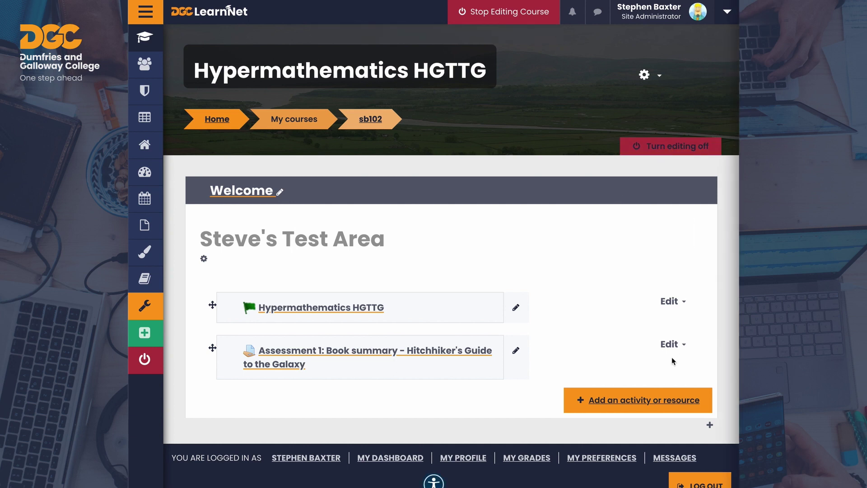
{"action": "left_click", "coordinate": [628, 403]}
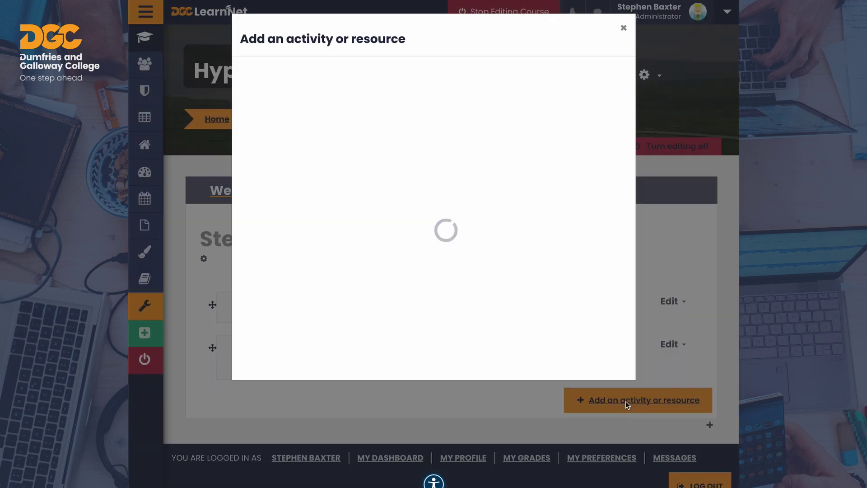
{"action": "scroll", "coordinate": [441, 297], "scroll_direction": "down", "scroll_amount": 10}
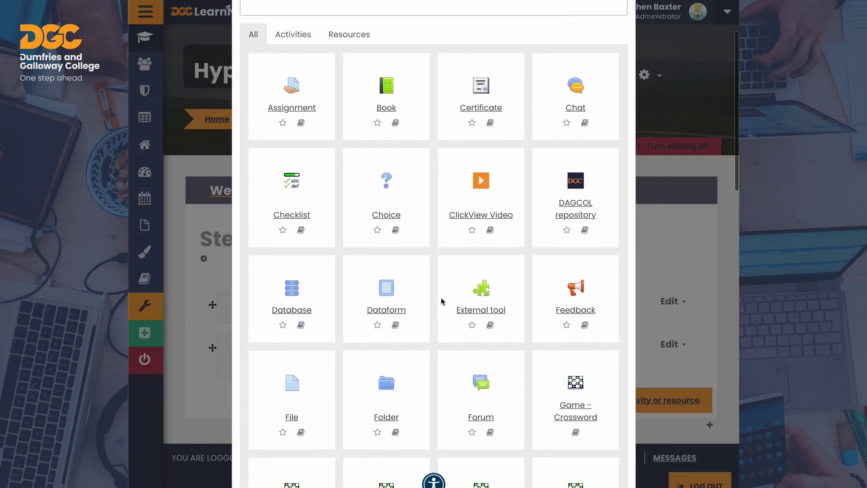
{"action": "scroll", "coordinate": [441, 297], "scroll_direction": "down", "scroll_amount": 5}
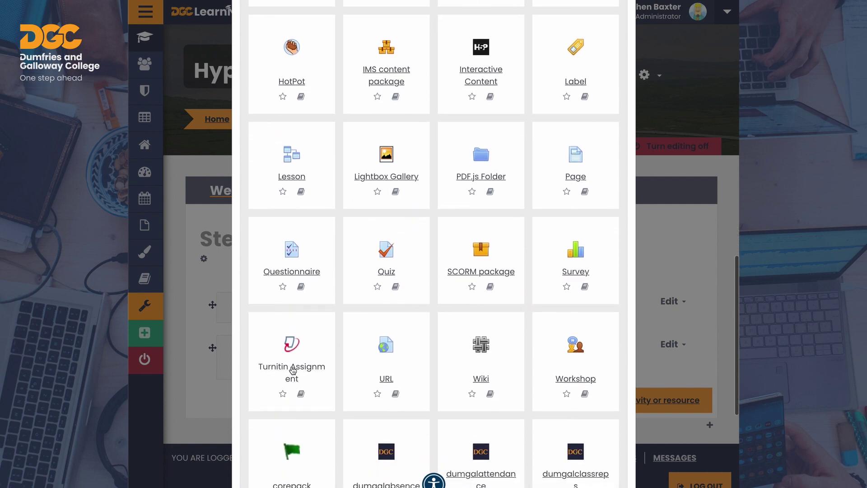
{"action": "left_click", "coordinate": [292, 368]}
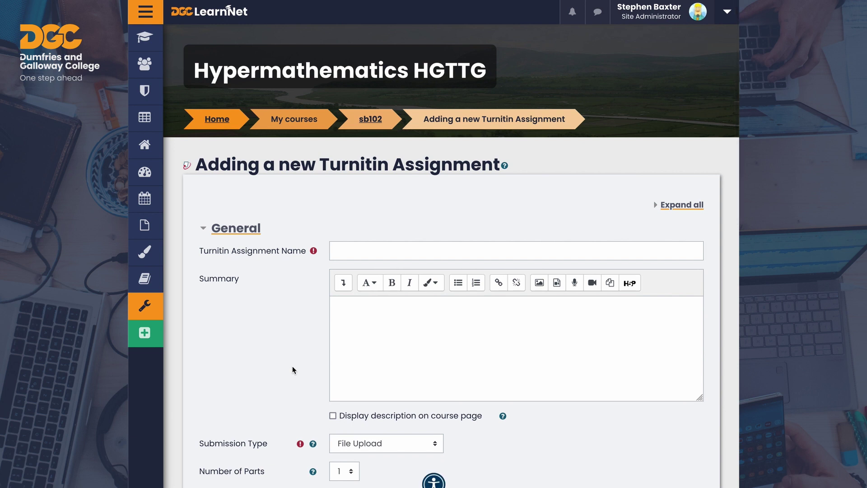
- Name the Turnitin assignment 'Assessment 1: Hitchhiker's Essay', replacing the over-long first name
{"action": "left_click", "coordinate": [351, 250]}
{"action": "type", "text": "Assessment 1: Book summary - Hitchhiker's Guide to the Galaxy"}
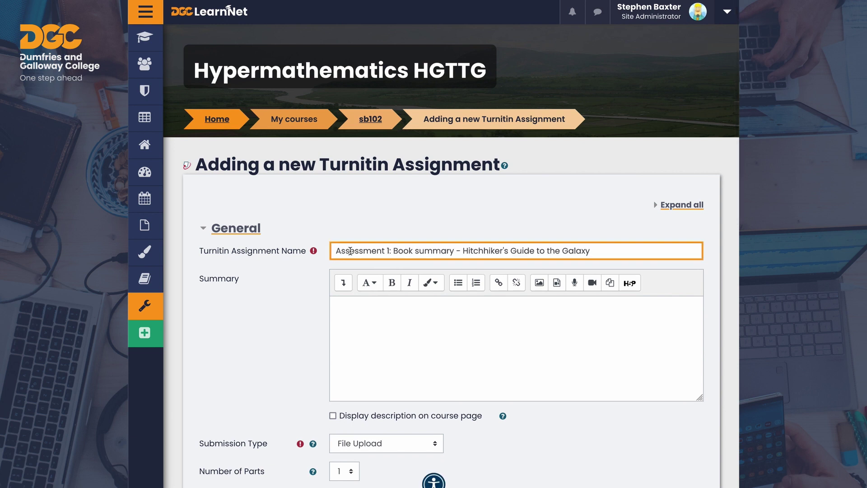
{"action": "scroll", "coordinate": [461, 253], "scroll_direction": "down", "scroll_amount": 1}
{"action": "left_click_drag", "start_coordinate": [460, 251], "coordinate": [615, 253]}
{"action": "key", "text": "BackSpace"}
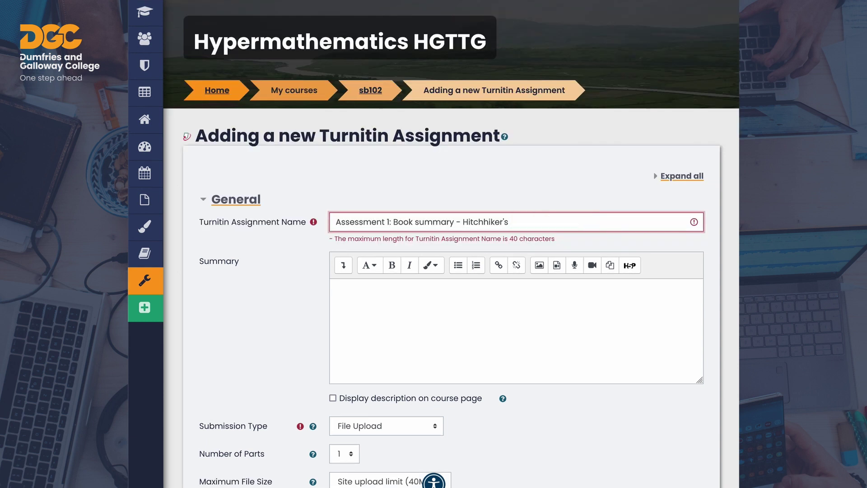
{"action": "triple_click", "coordinate": [527, 219]}
{"action": "key", "text": "BackSpace"}
{"action": "type", "text": "Assessment 1: Hit"}
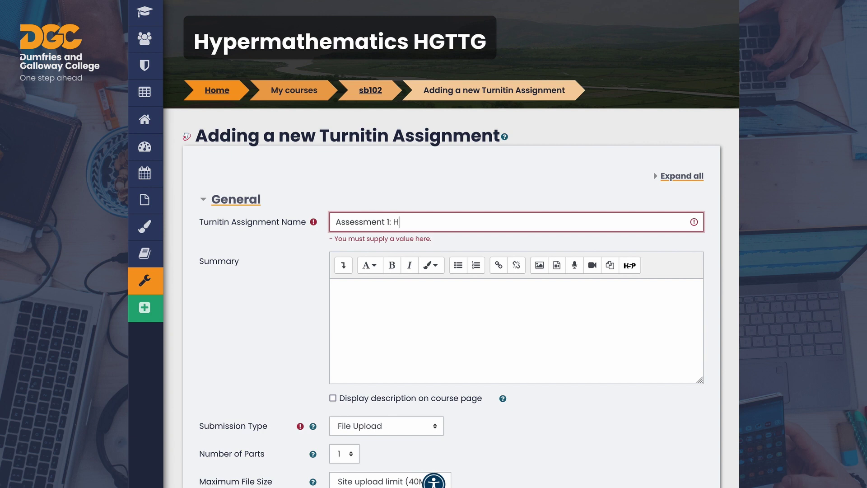
{"action": "type", "text": "chhiker's Essay"}
- Paste the three-paragraph summary describing the 250-word book summary task
{"action": "left_click", "coordinate": [432, 289]}
{"action": "type", "text": "In this assessment you are expected to produce a 250 word summary of the class book for this block - The Hitchhiker's Guide to the Galaxy.  You may submit your work directly to the assignment, or upload a file if you prefer.  An outline document has been provided for you which describes the structure of the submission. You are free to use this as a template for your submission if you wish."}
{"action": "scroll", "coordinate": [373, 304], "scroll_direction": "down", "scroll_amount": 1}
{"action": "scroll", "coordinate": [373, 307], "scroll_direction": "up", "scroll_amount": 1}
{"action": "scroll", "coordinate": [373, 307], "scroll_direction": "down", "scroll_amount": 1}
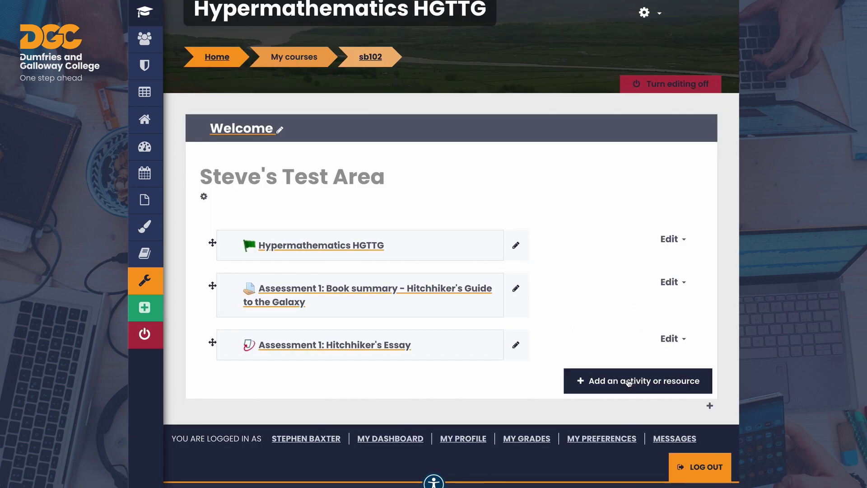
- Add a File resource 'Assignment support document' described as 'This document provides a template for assessment 1'
{"action": "left_click", "coordinate": [650, 381]}
{"action": "scroll", "coordinate": [402, 216], "scroll_direction": "down", "scroll_amount": 2}
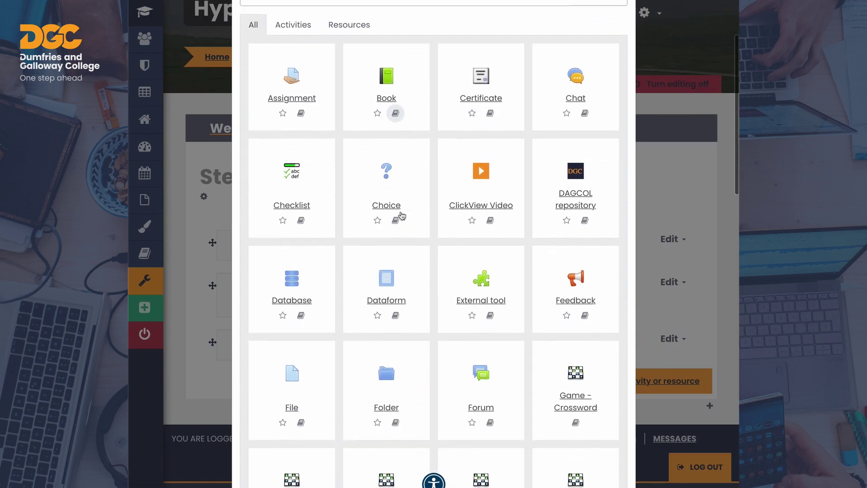
{"action": "left_click", "coordinate": [292, 419]}
{"action": "left_click", "coordinate": [389, 251]}
{"action": "type", "text": "Assignment support document"}
{"action": "left_click", "coordinate": [375, 311]}
{"action": "type", "text": "This document provides a template for "}
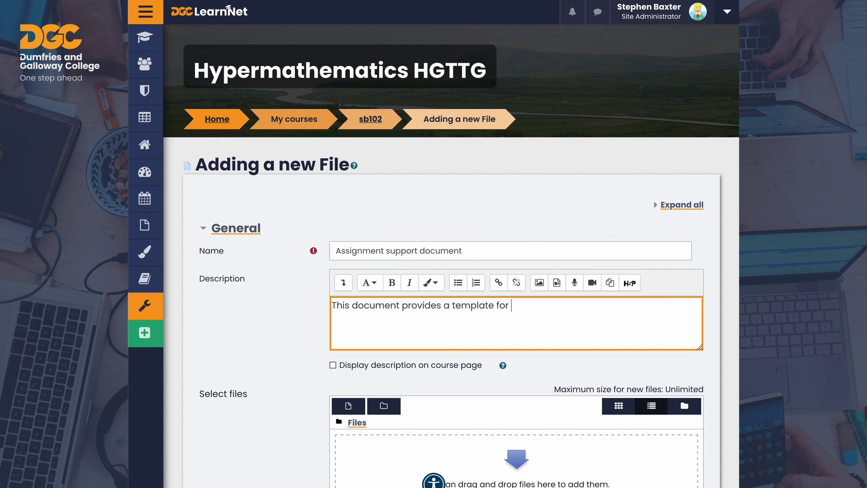
{"action": "type", "text": "assessment 1"}
- Upload outline document.txt from the Moodle Monday Assignment 1 Resources folder
{"action": "scroll", "coordinate": [316, 311], "scroll_direction": "down", "scroll_amount": 2}
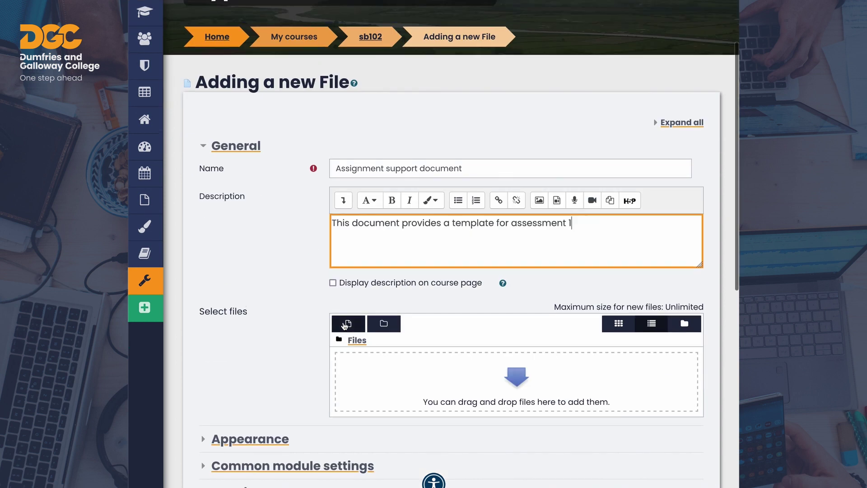
{"action": "left_click", "coordinate": [346, 325]}
{"action": "left_click", "coordinate": [357, 242]}
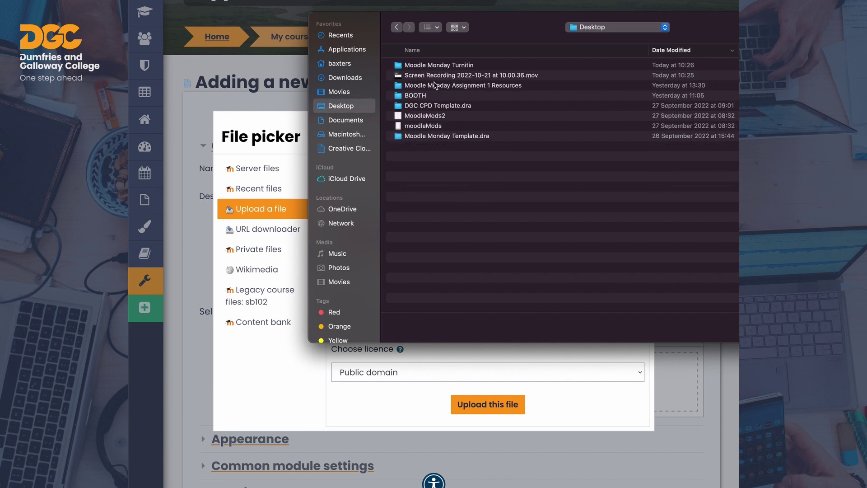
{"action": "double_click", "coordinate": [426, 89]}
{"action": "double_click", "coordinate": [419, 197]}
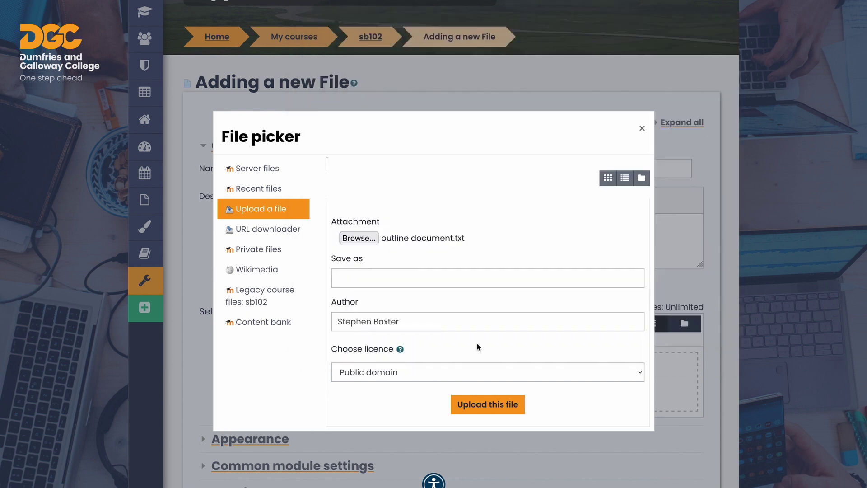
{"action": "left_click", "coordinate": [482, 404]}
- Show the description on the course page, save, and indent the file item
{"action": "left_click", "coordinate": [333, 280]}
{"action": "scroll", "coordinate": [311, 281], "scroll_direction": "down", "scroll_amount": 4}
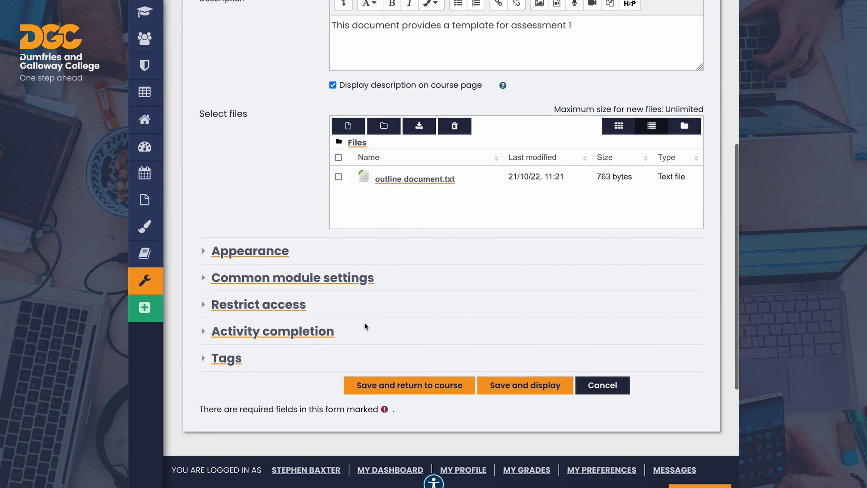
{"action": "left_click", "coordinate": [441, 386]}
{"action": "left_click", "coordinate": [670, 296]}
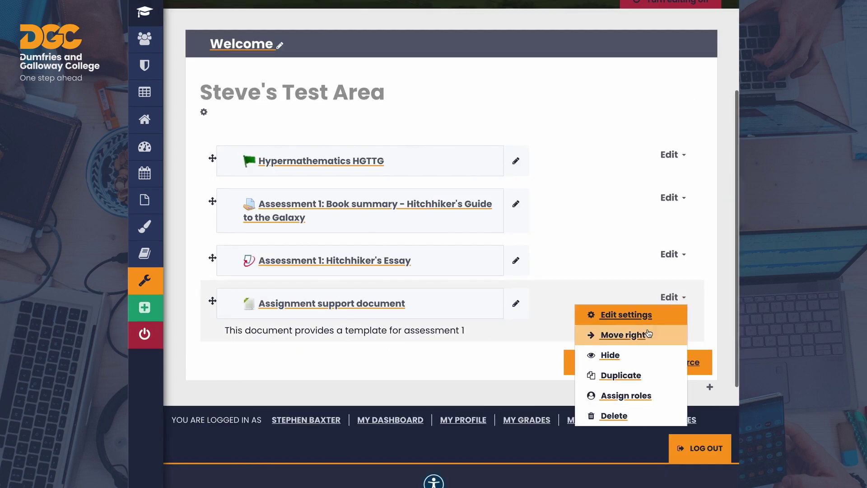
{"action": "left_click", "coordinate": [650, 333]}
- Turn editing off and leave the assignment summary hidden from the course page
{"action": "scroll", "coordinate": [423, 367], "scroll_direction": "up", "scroll_amount": 3}
{"action": "left_click", "coordinate": [669, 144]}
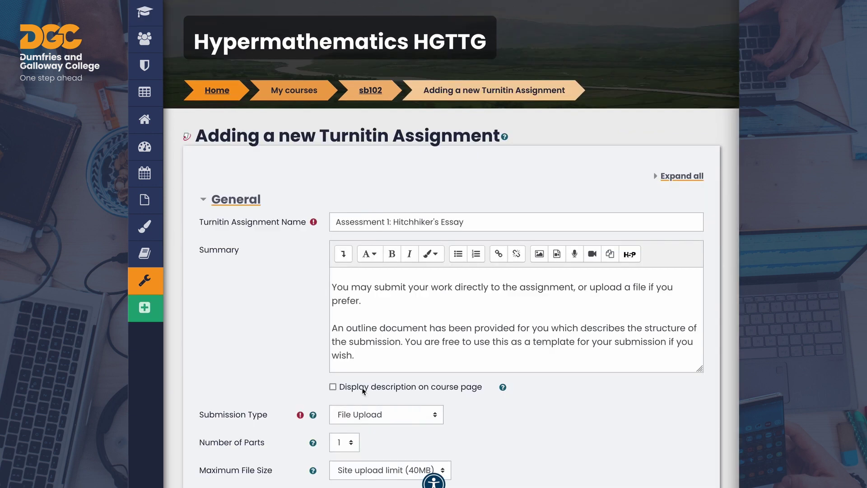
{"action": "left_click", "coordinate": [332, 386]}
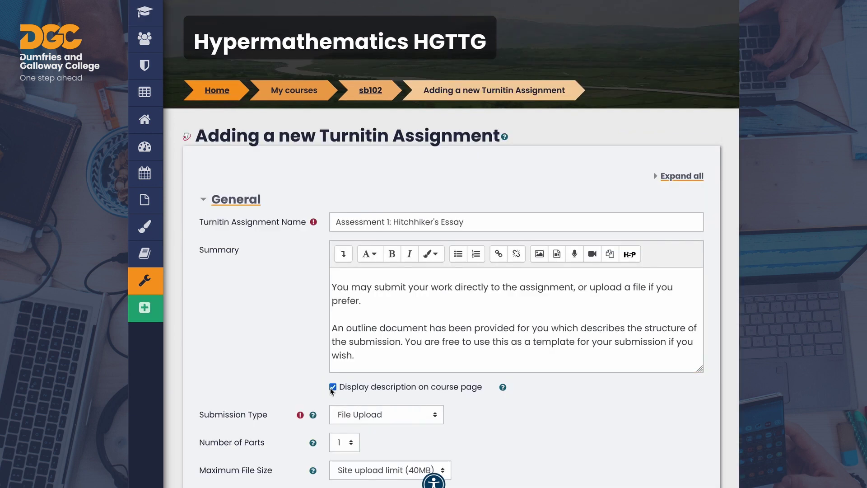
{"action": "left_click", "coordinate": [333, 387]}
{"action": "scroll", "coordinate": [294, 357], "scroll_direction": "down", "scroll_amount": 4}
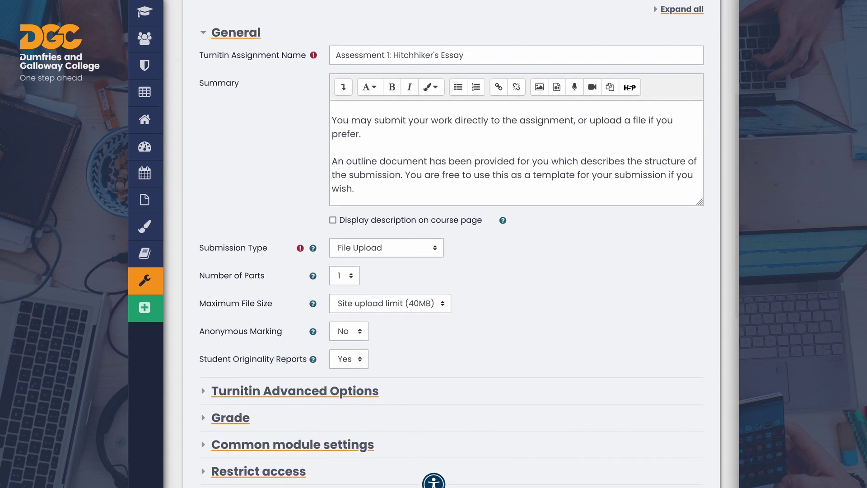
- Set Submission Type to Any Submission Type and review the Number of Parts explanation
{"action": "left_click", "coordinate": [400, 250]}
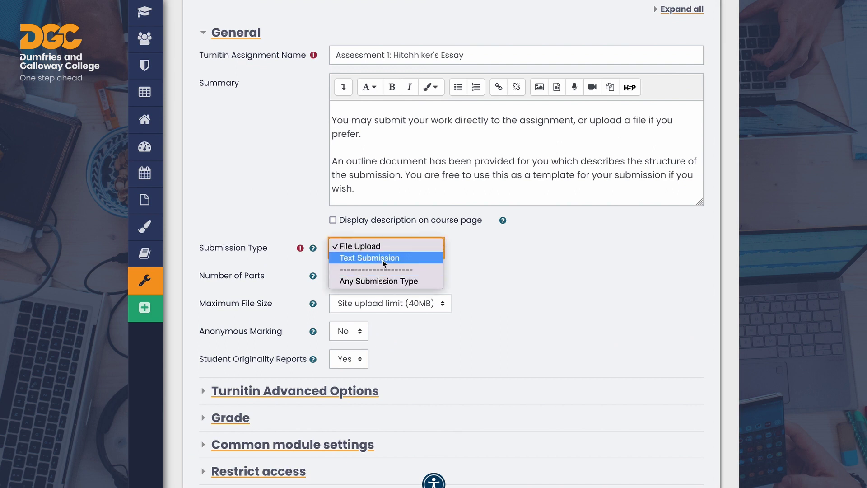
{"action": "left_click", "coordinate": [383, 258]}
{"action": "left_click", "coordinate": [381, 250]}
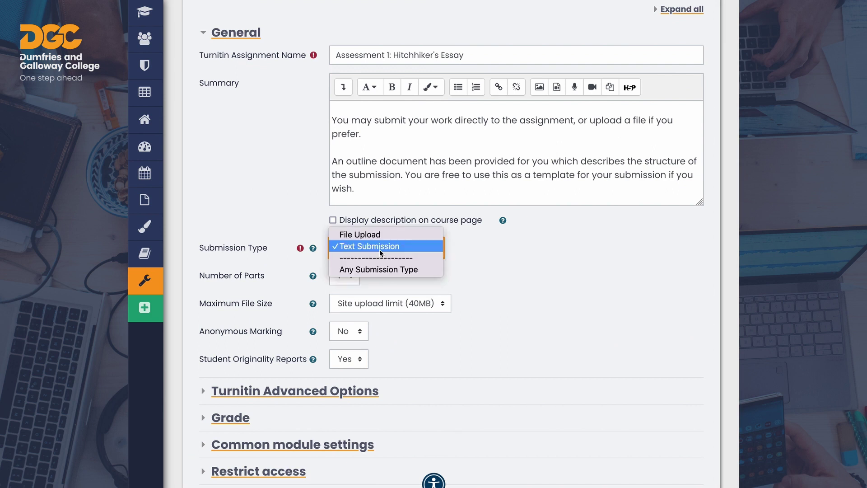
{"action": "left_click", "coordinate": [372, 270]}
{"action": "left_click", "coordinate": [313, 277]}
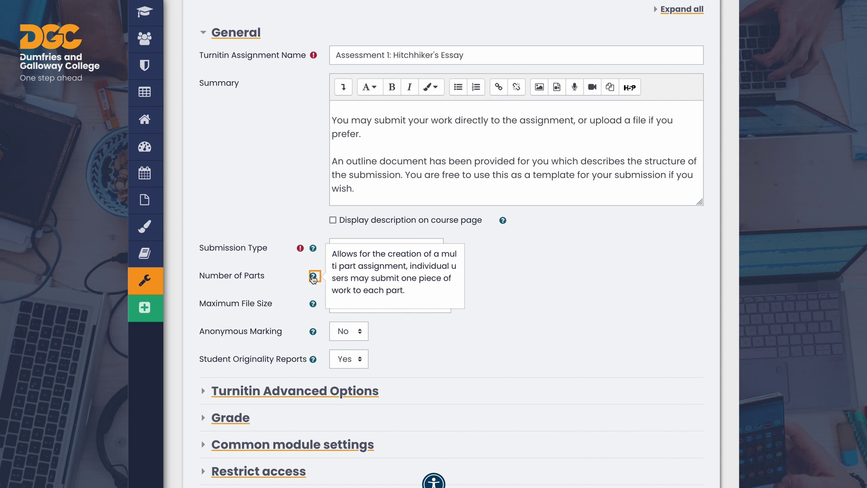
{"action": "left_click", "coordinate": [299, 279]}
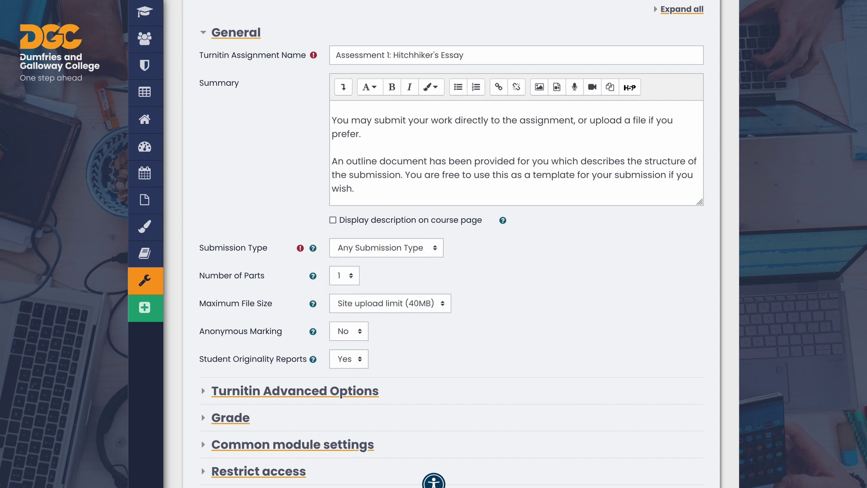
- Keep the 40MB site upload limit as maximum file size and review Anonymous Marking
{"action": "scroll", "coordinate": [416, 277], "scroll_direction": "down", "scroll_amount": 2}
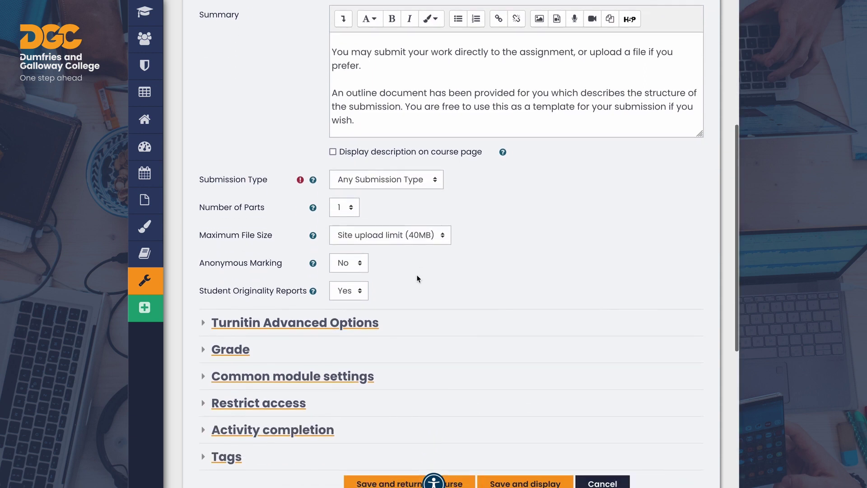
{"action": "left_click", "coordinate": [419, 233]}
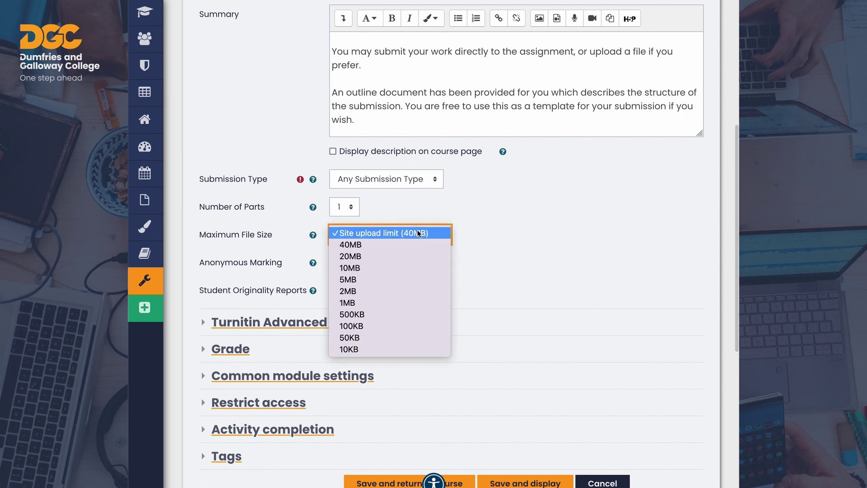
{"action": "left_click", "coordinate": [418, 233]}
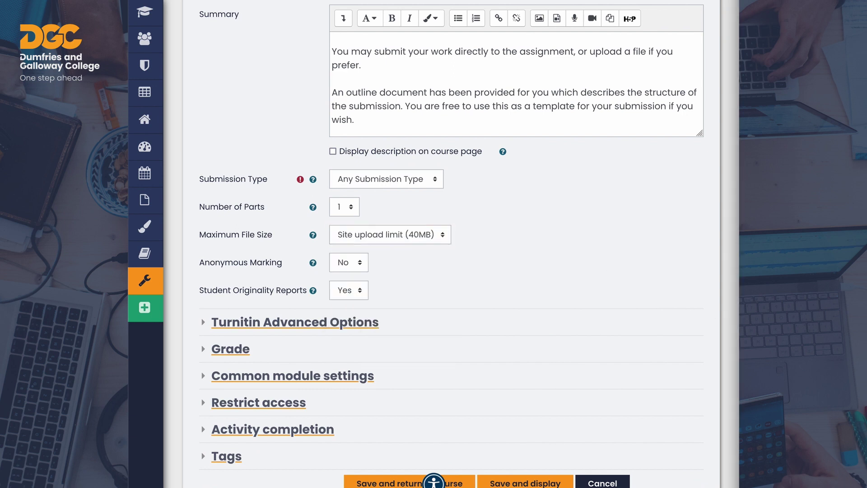
{"action": "left_click", "coordinate": [313, 263]}
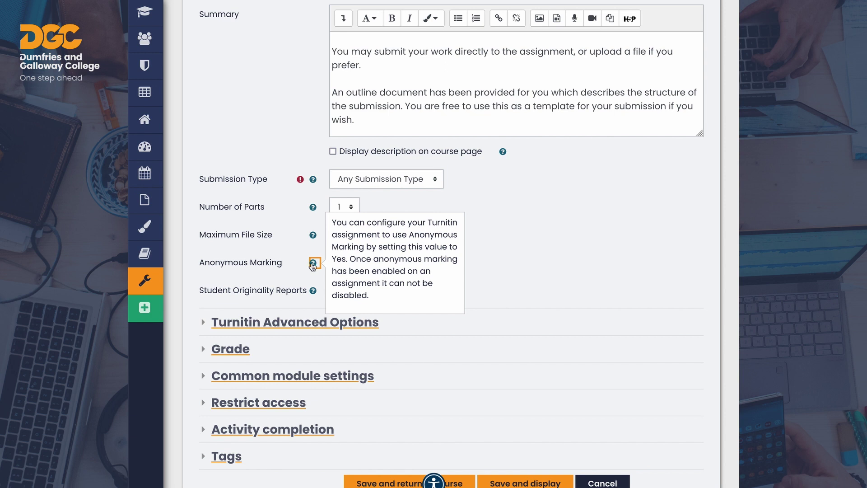
{"action": "left_click", "coordinate": [311, 264]}
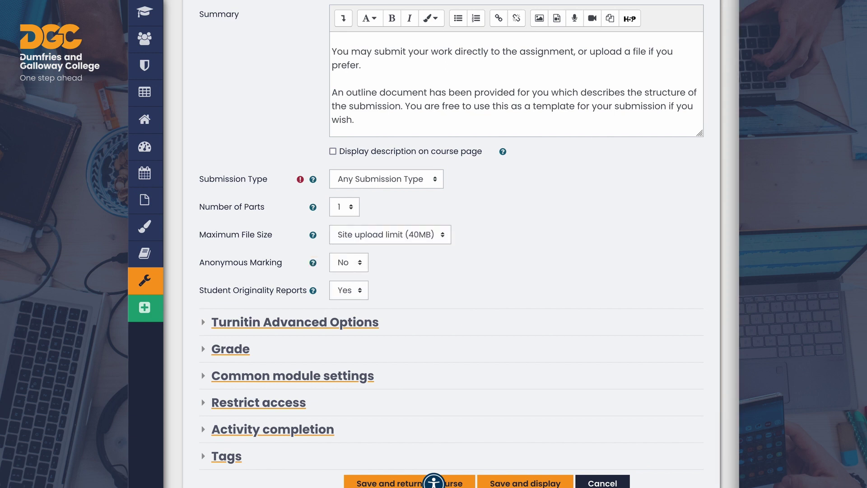
{"action": "scroll", "coordinate": [216, 52], "scroll_direction": "down", "scroll_amount": 5}
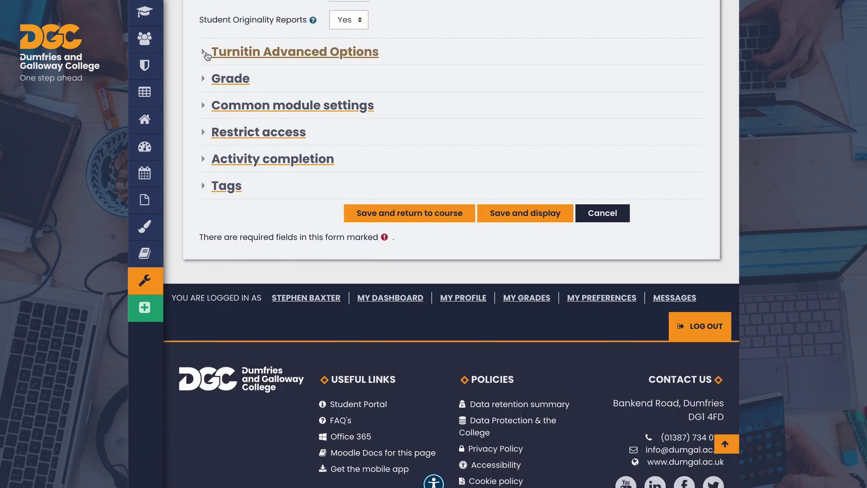
- Set Allow Late Submissions to Yes under Turnitin Advanced Options, then collapse the section
{"action": "left_click", "coordinate": [205, 55]}
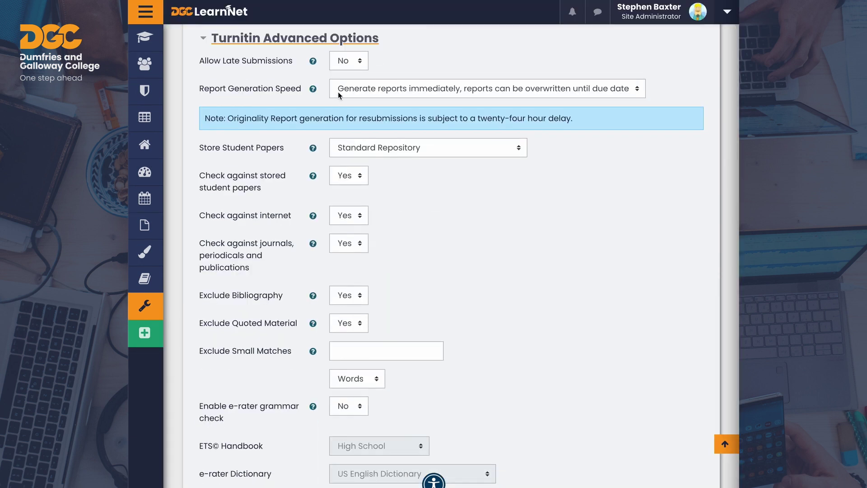
{"action": "left_click", "coordinate": [360, 64]}
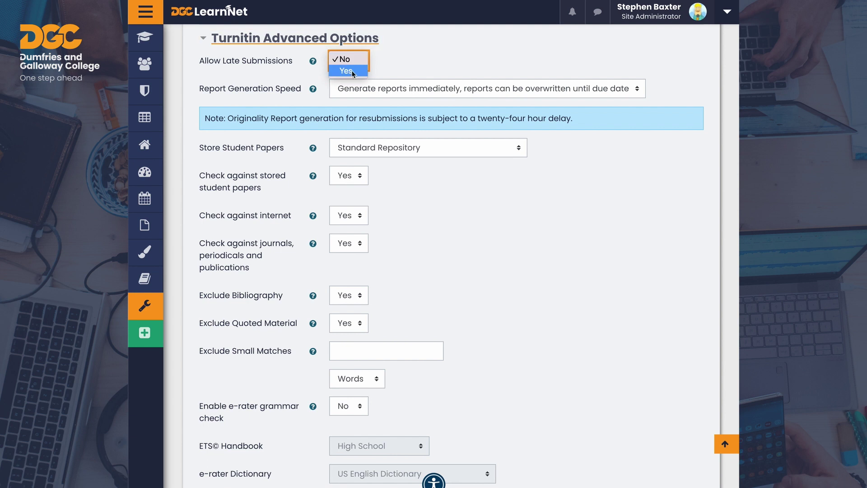
{"action": "left_click", "coordinate": [353, 72]}
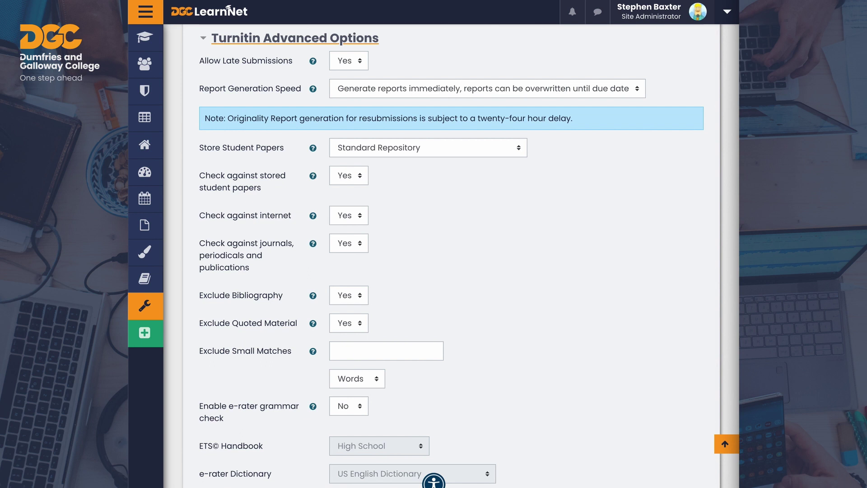
{"action": "key", "text": "Return"}
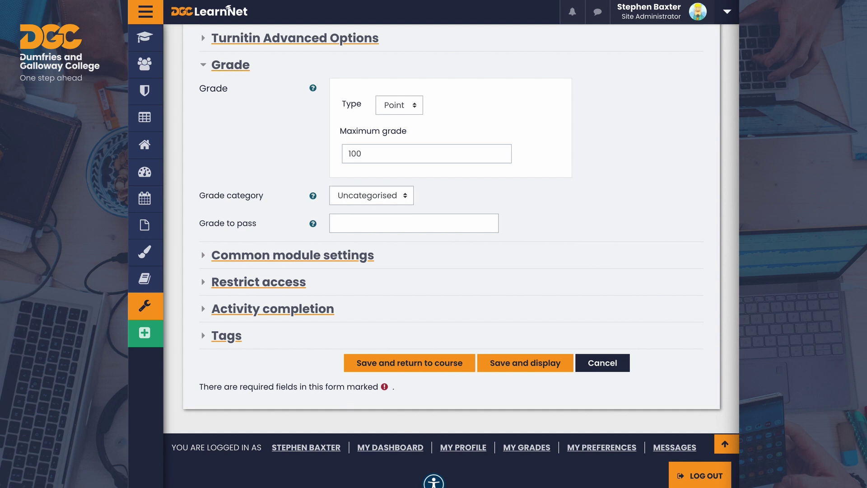
- Set Grade to pass to 50 and save the assignment, returning to the course
{"action": "left_click", "coordinate": [414, 223]}
{"action": "type", "text": "50"}
{"action": "left_click", "coordinate": [230, 64]}
{"action": "left_click", "coordinate": [293, 91]}
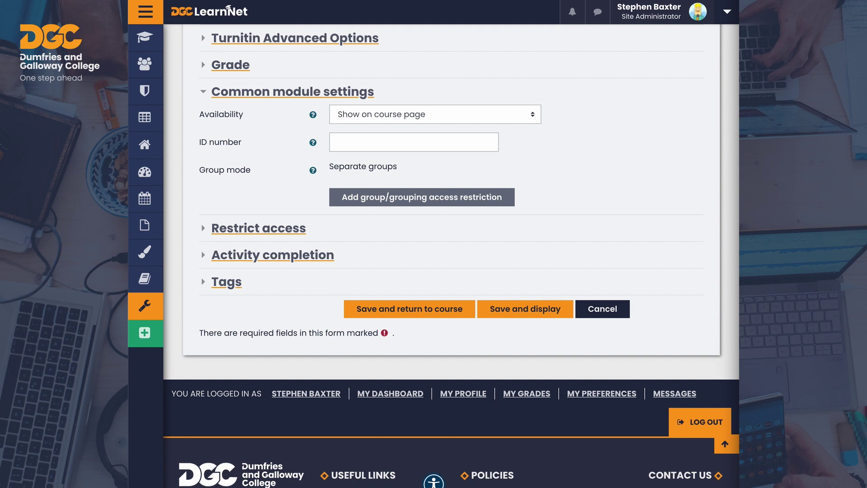
{"action": "left_click", "coordinate": [417, 309]}
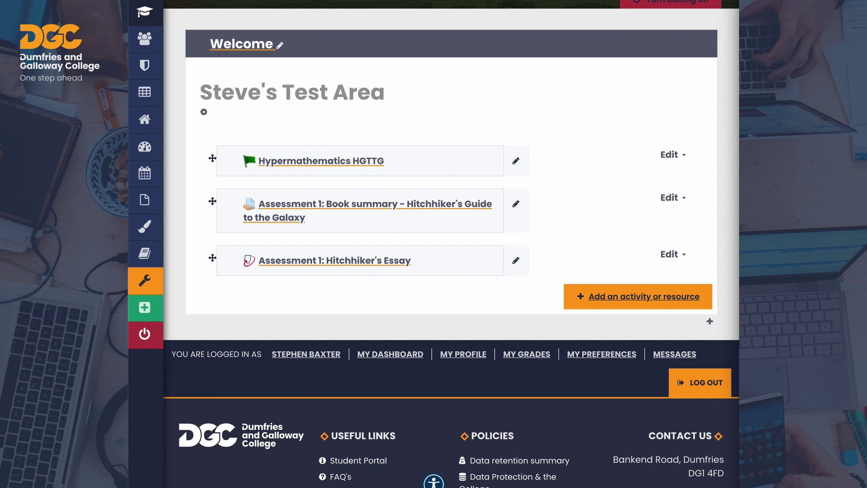
- Turn editing off and open the Assessment 1: Hitchhiker's Essay summary page
{"action": "left_click", "coordinate": [670, 4]}
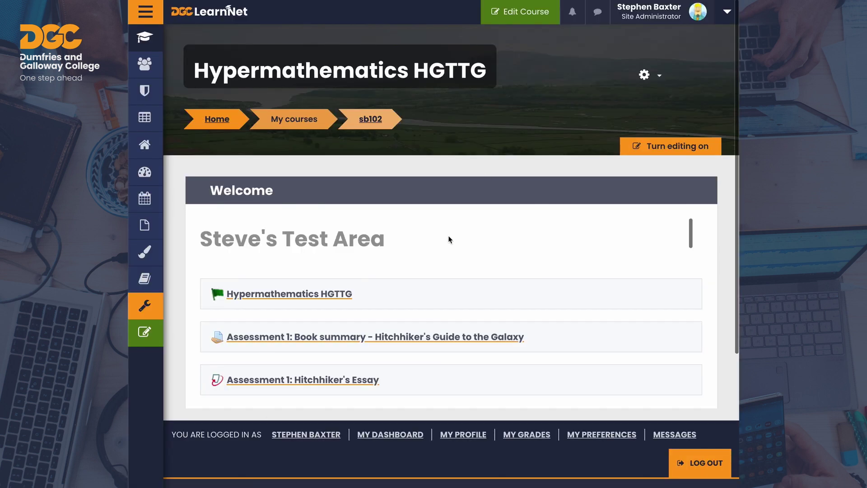
{"action": "scroll", "coordinate": [414, 313], "scroll_direction": "down", "scroll_amount": 1}
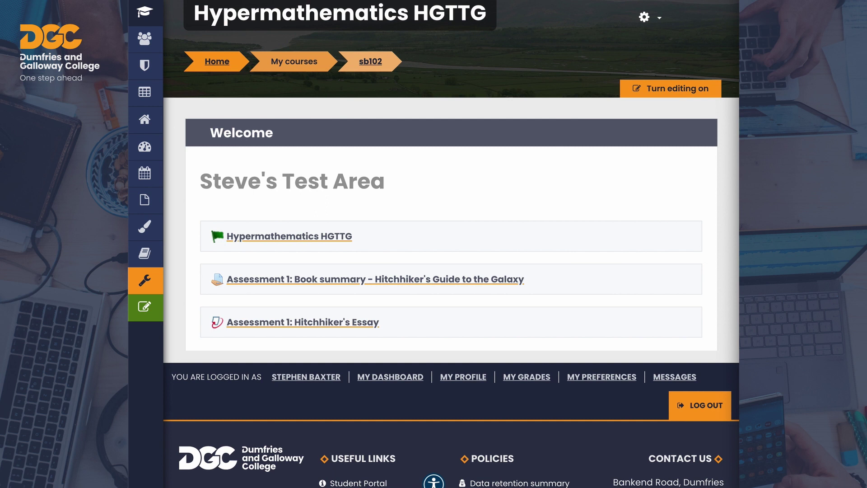
{"action": "left_click", "coordinate": [306, 323]}
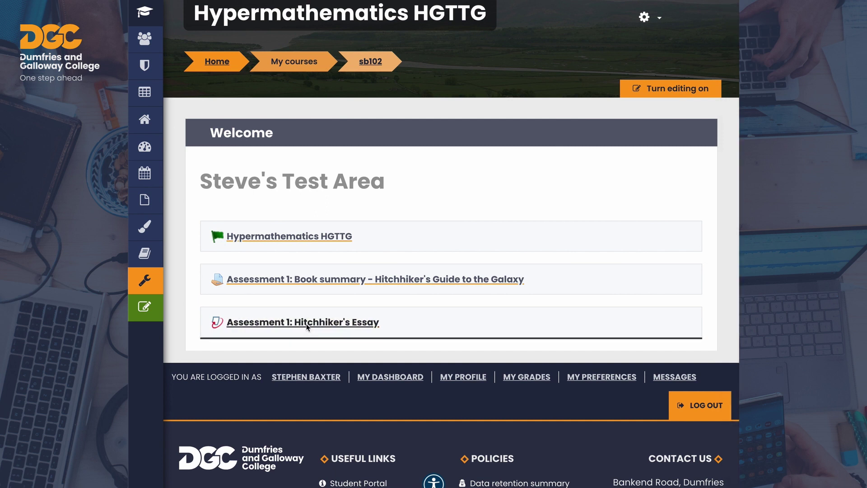
{"action": "scroll", "coordinate": [307, 323], "scroll_direction": "down", "scroll_amount": 1}
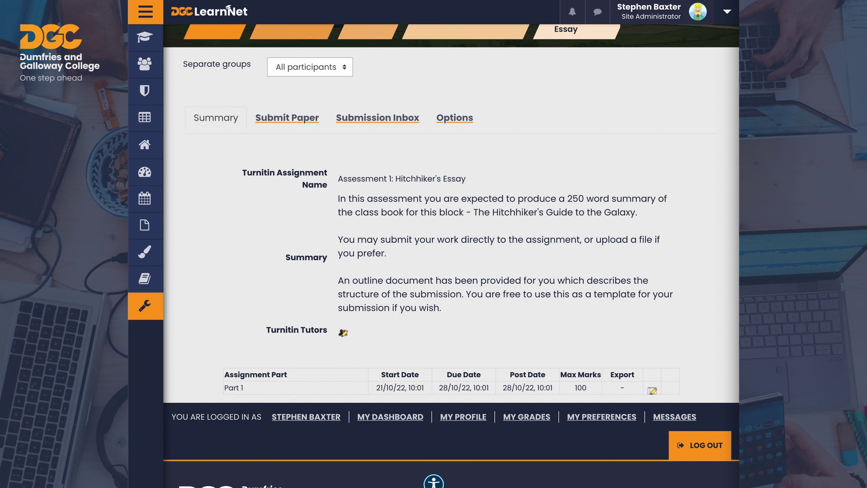
{"action": "scroll", "coordinate": [433, 244], "scroll_direction": "down", "scroll_amount": 1}
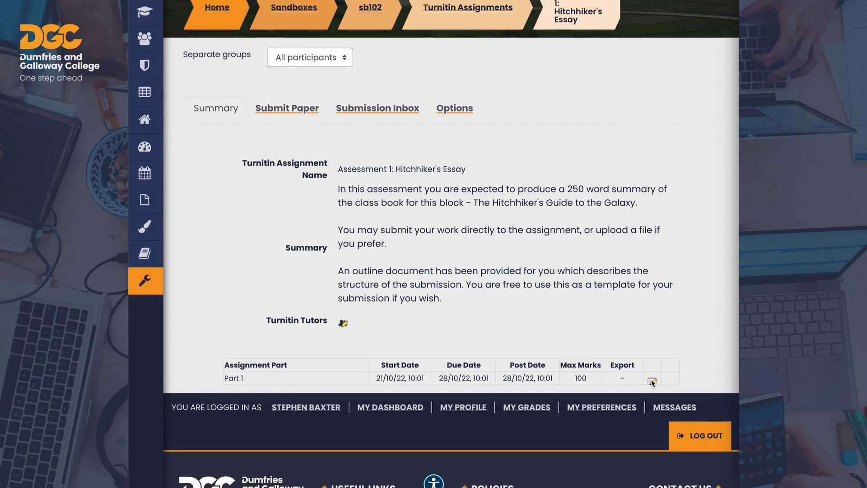
- Set Part 1 due date to 21 October 2022 at 15:01 and post hour 16, then submit
{"action": "scroll", "coordinate": [651, 383], "scroll_direction": "up", "scroll_amount": 3}
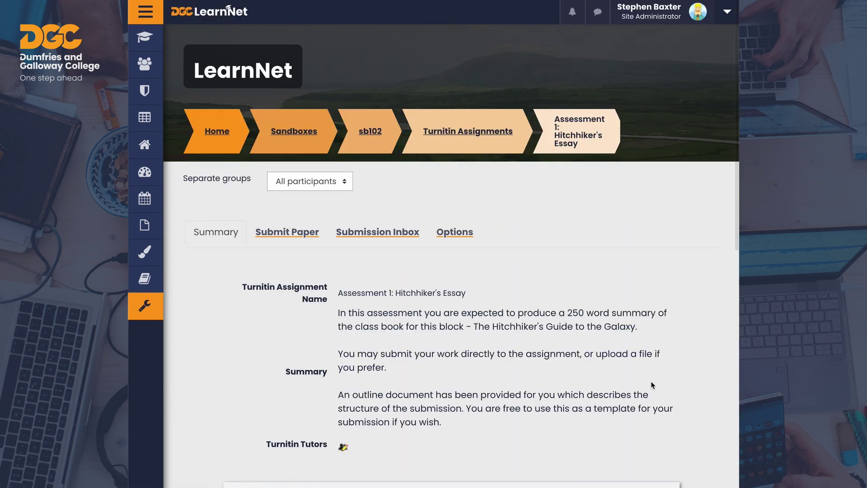
{"action": "scroll", "coordinate": [599, 357], "scroll_direction": "down", "scroll_amount": 7}
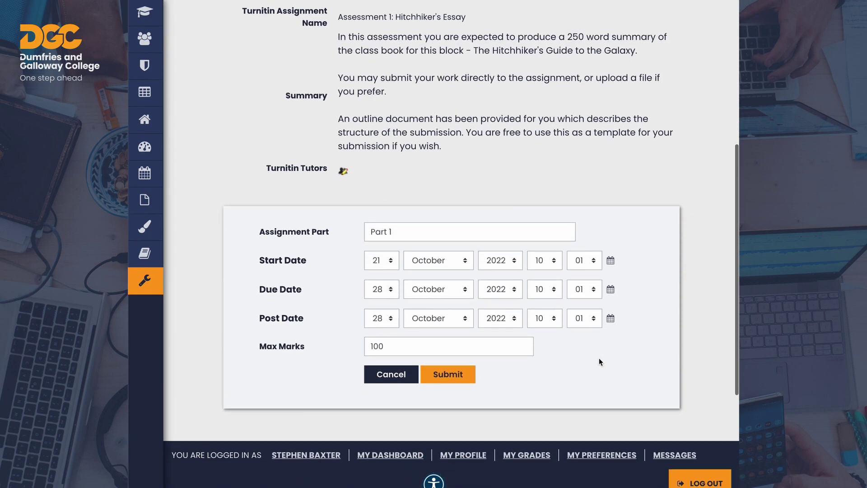
{"action": "scroll", "coordinate": [599, 357], "scroll_direction": "down", "scroll_amount": 1}
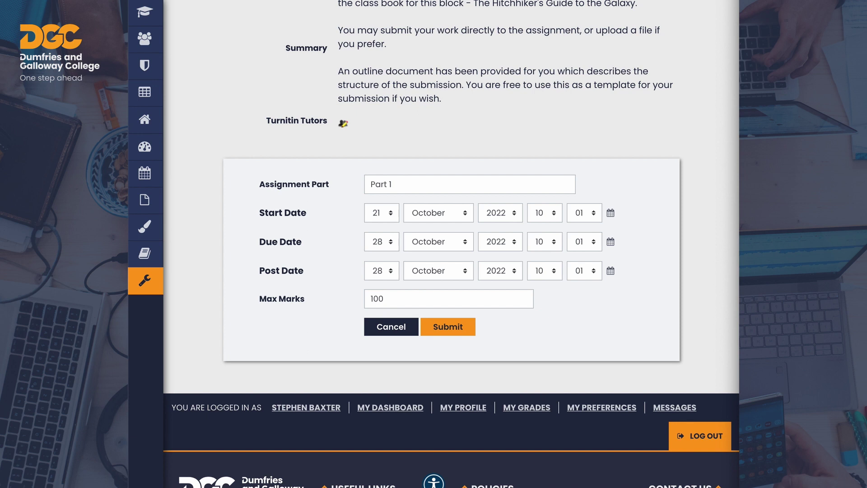
{"action": "left_click", "coordinate": [391, 241]}
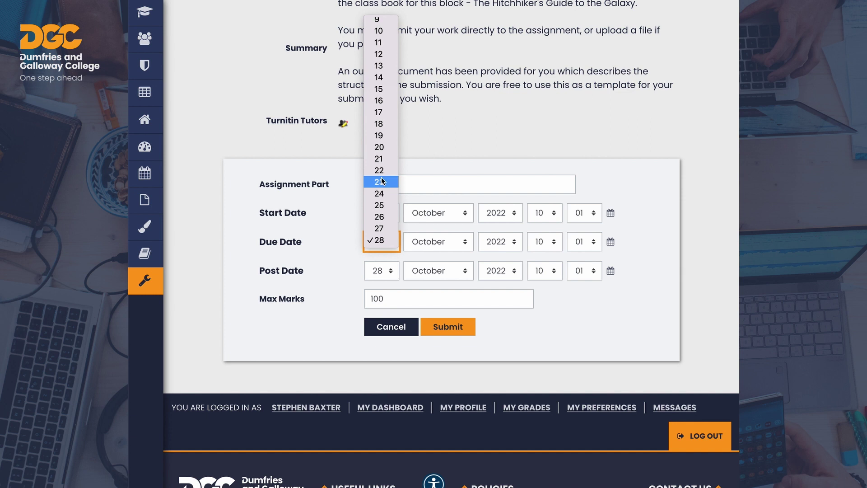
{"action": "left_click", "coordinate": [379, 159]}
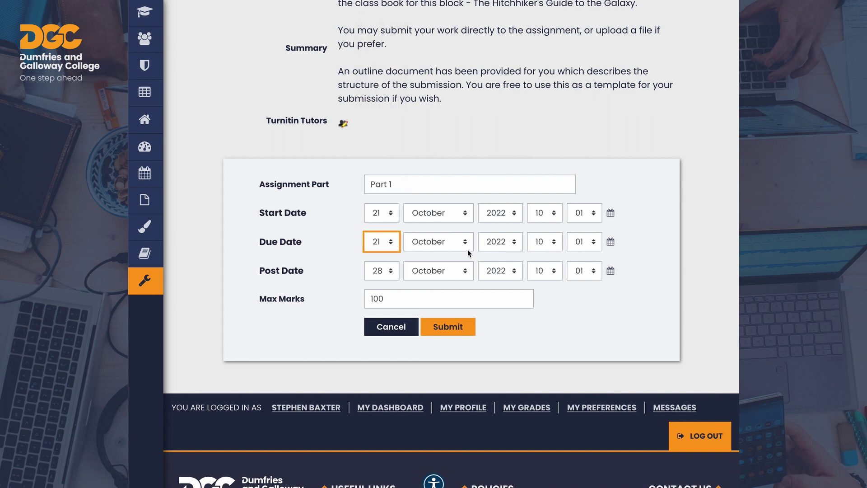
{"action": "left_click", "coordinate": [554, 243]}
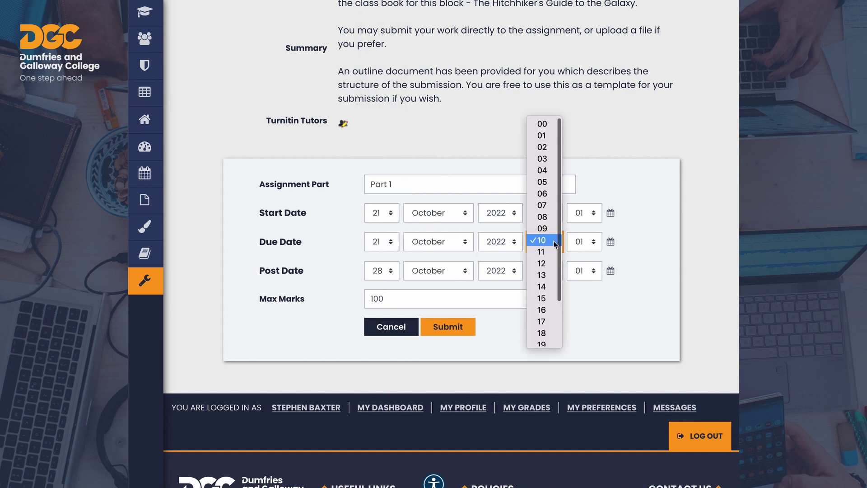
{"action": "left_click", "coordinate": [544, 299]}
{"action": "left_click", "coordinate": [544, 271]}
{"action": "left_click", "coordinate": [545, 362]}
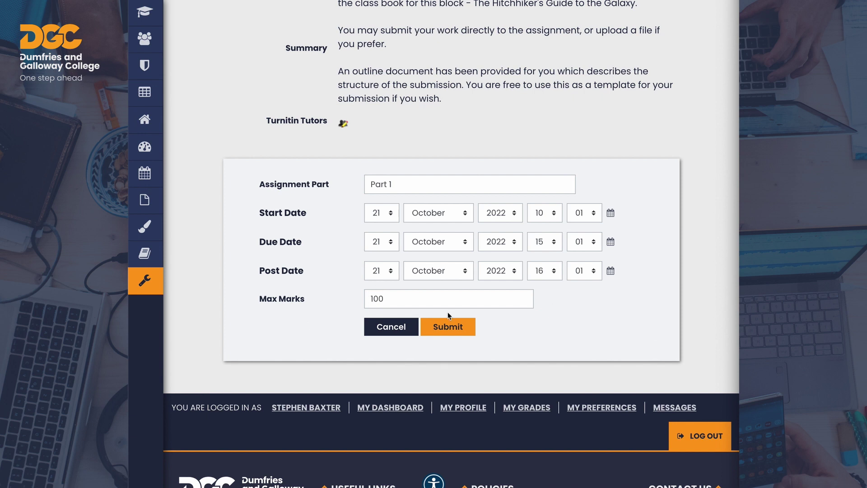
{"action": "left_click", "coordinate": [449, 327]}
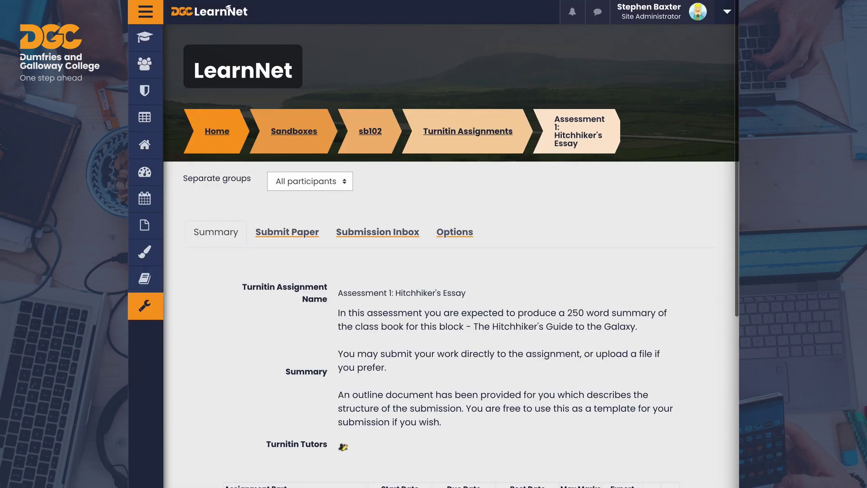
- Review the Submit Paper form, then the Submission Inbox of two students and its Options
{"action": "scroll", "coordinate": [284, 233], "scroll_direction": "down", "scroll_amount": 2}
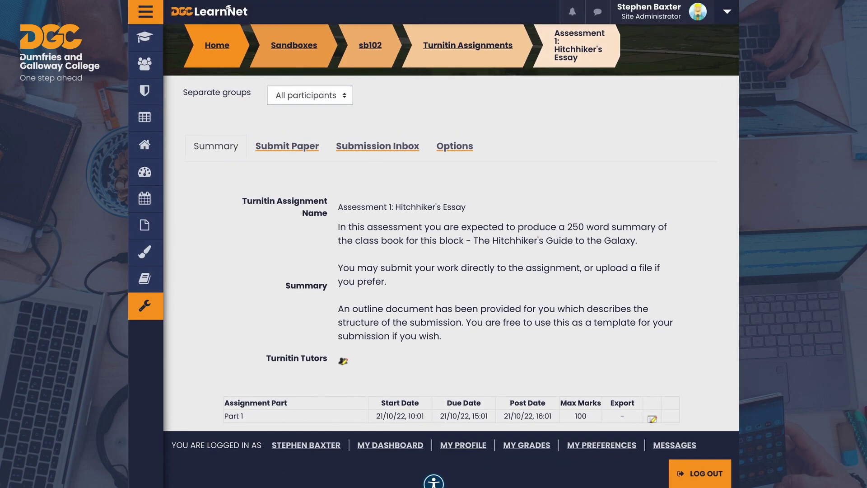
{"action": "left_click", "coordinate": [286, 148]}
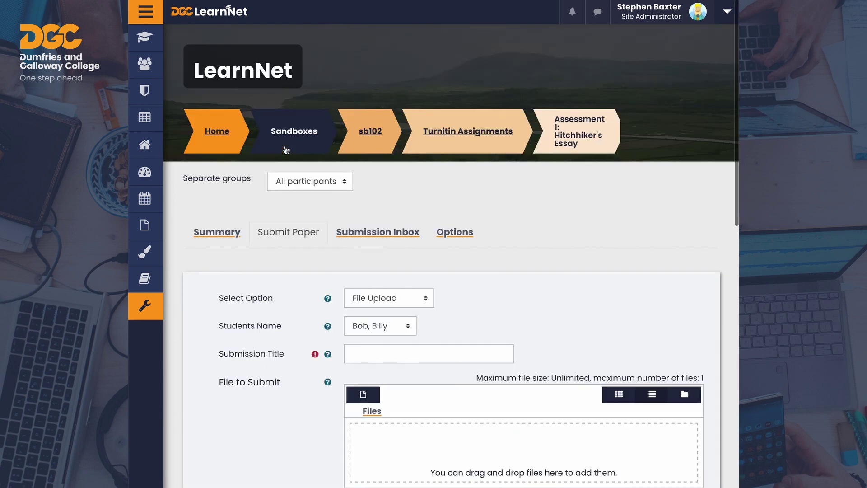
{"action": "scroll", "coordinate": [258, 202], "scroll_direction": "down", "scroll_amount": 3}
{"action": "scroll", "coordinate": [258, 204], "scroll_direction": "down", "scroll_amount": 4}
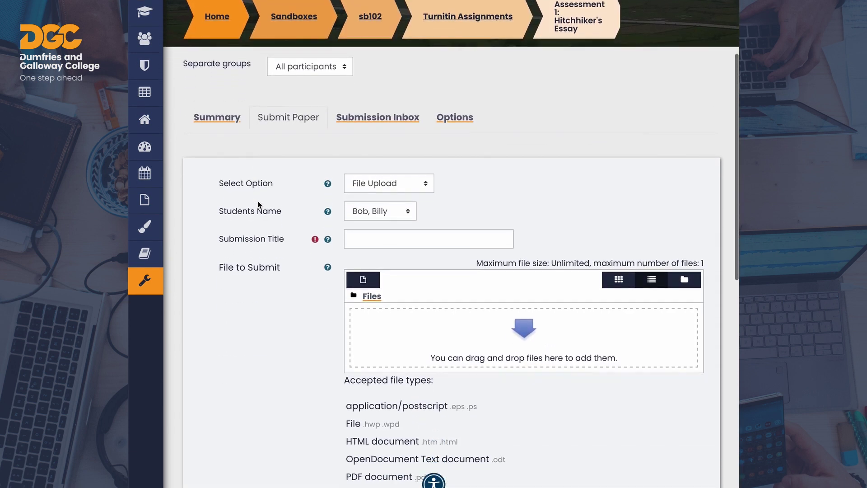
{"action": "scroll", "coordinate": [258, 205], "scroll_direction": "down", "scroll_amount": 1}
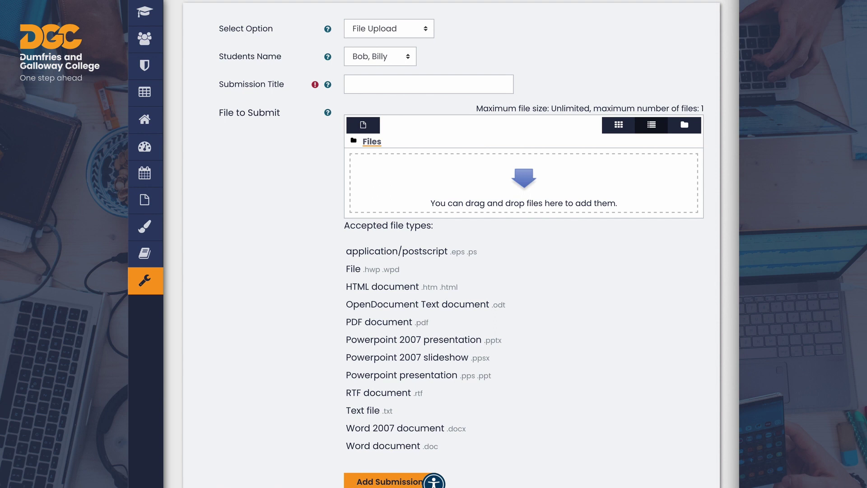
{"action": "scroll", "coordinate": [434, 244], "scroll_direction": "up", "scroll_amount": 5}
{"action": "left_click", "coordinate": [380, 215]}
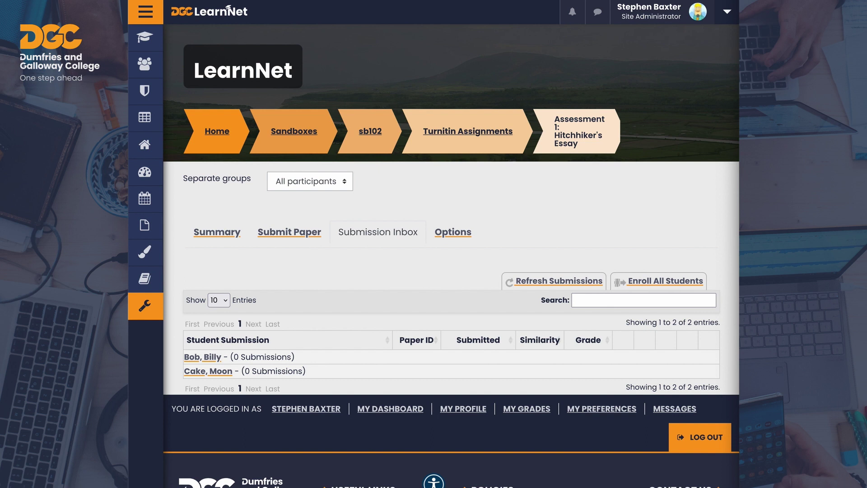
{"action": "left_click", "coordinate": [451, 232]}
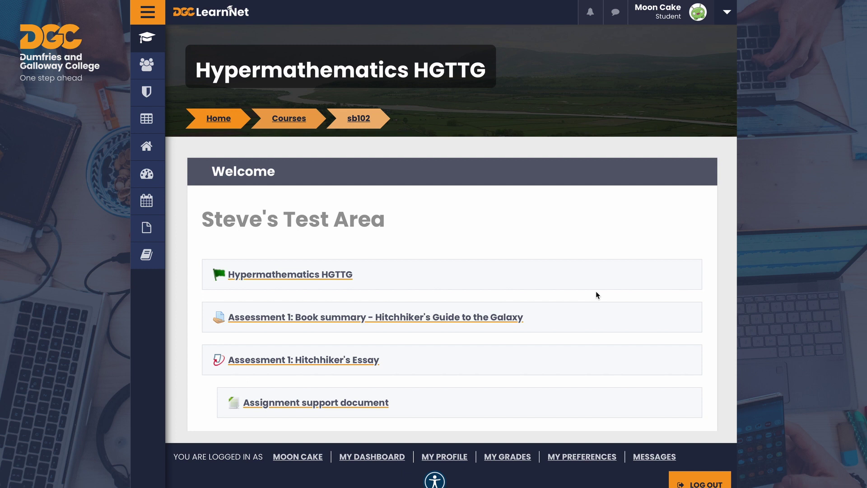
- Open the Hitchhiker's Essay submission form and choose Text Submission
{"action": "left_click", "coordinate": [321, 359]}
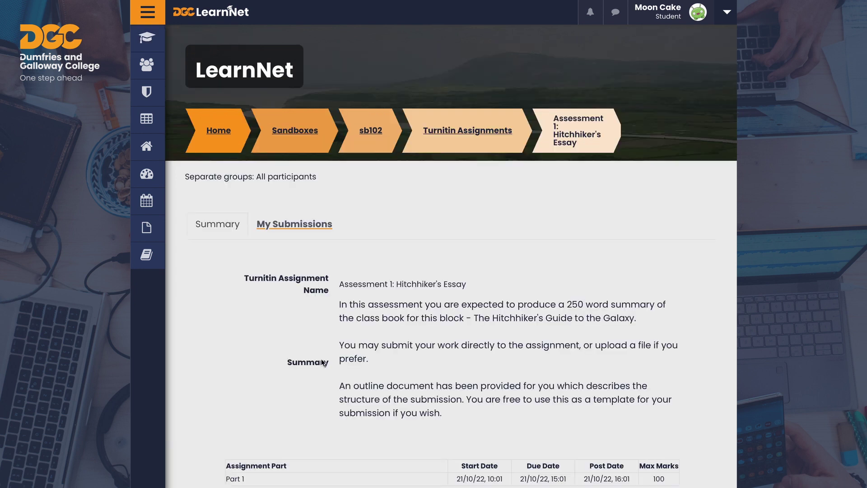
{"action": "scroll", "coordinate": [322, 362], "scroll_direction": "down", "scroll_amount": 3}
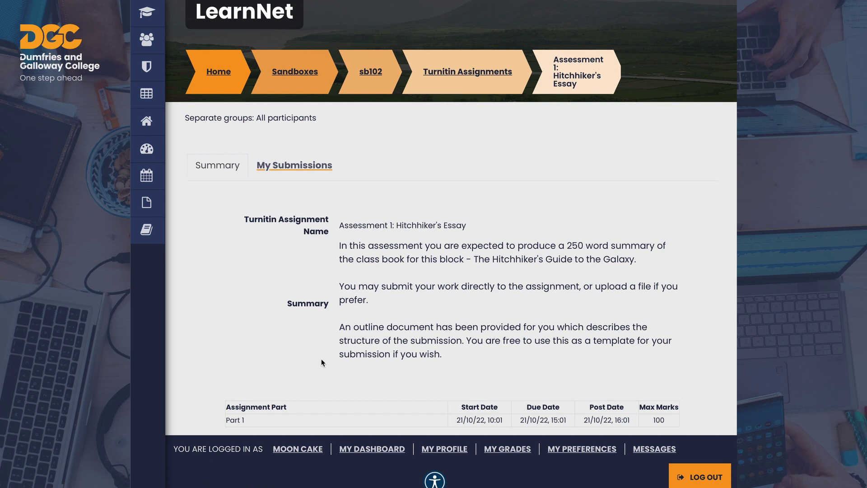
{"action": "left_click", "coordinate": [300, 166]}
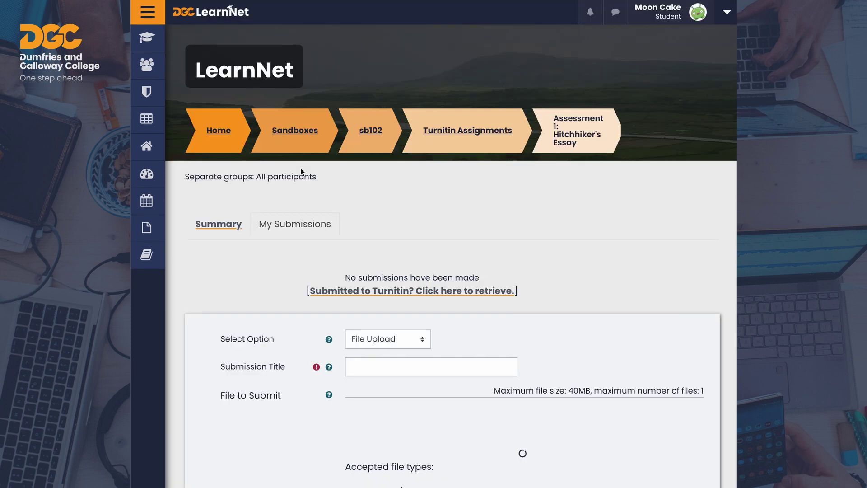
{"action": "scroll", "coordinate": [360, 238], "scroll_direction": "down", "scroll_amount": 3}
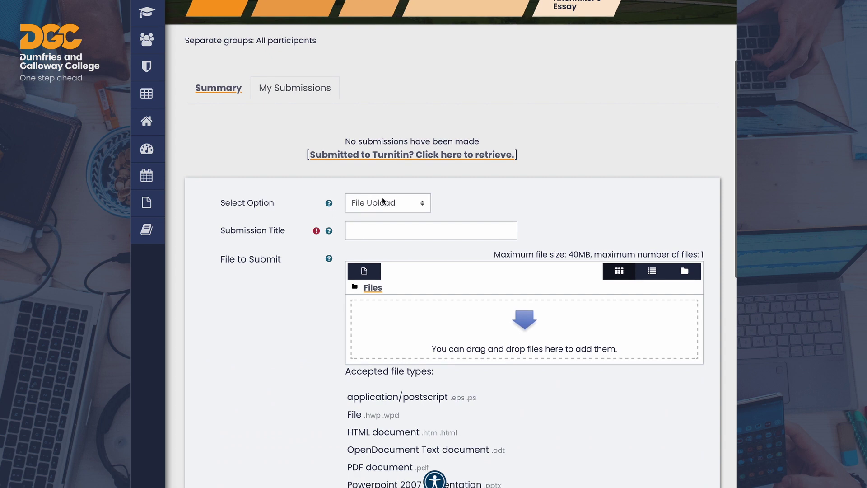
{"action": "left_click", "coordinate": [383, 200]}
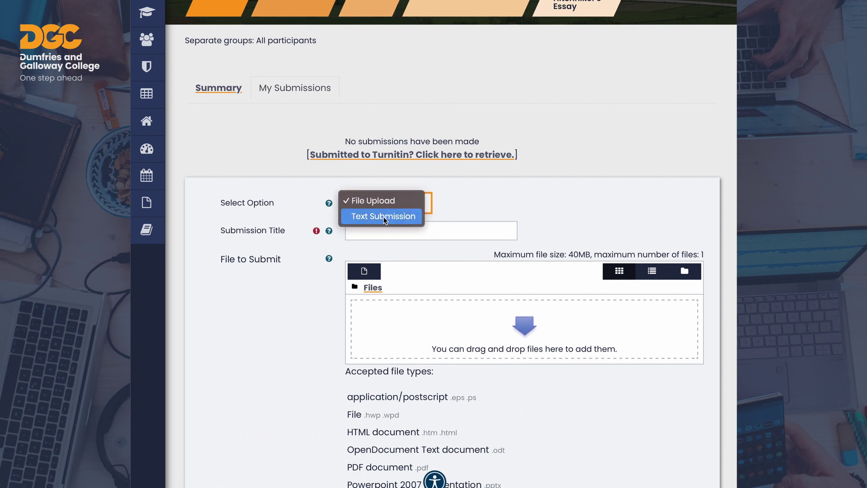
{"action": "left_click", "coordinate": [384, 216]}
- Title it 'Hitchhiker's', paste the Arthur Dent summary, accept the declaration and submit
{"action": "left_click", "coordinate": [381, 230]}
{"action": "type", "text": "Hitchhi"}
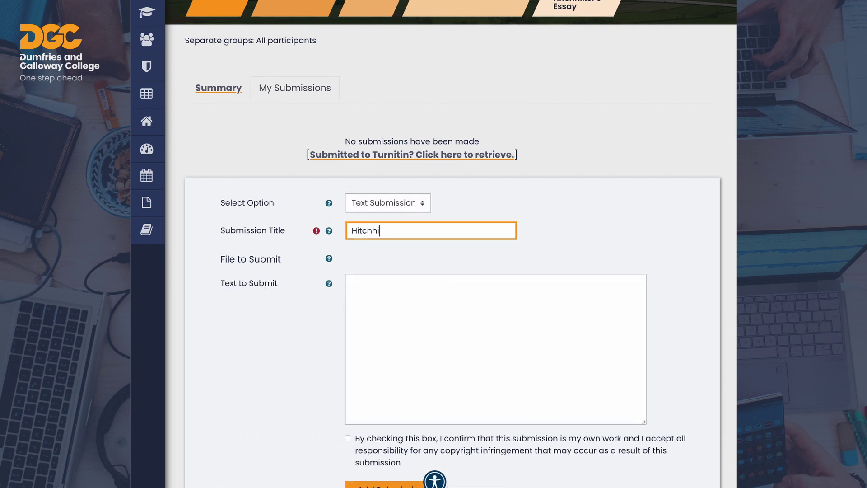
{"action": "type", "text": "ker's"}
{"action": "left_click", "coordinate": [372, 292]}
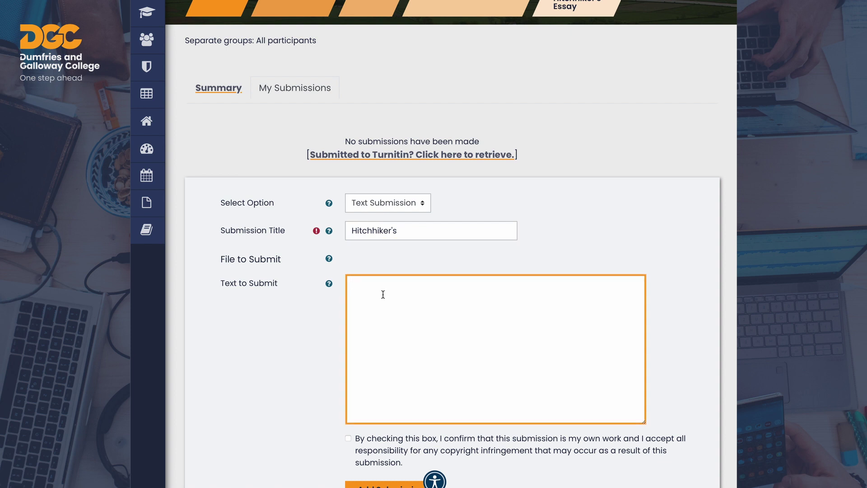
{"action": "type", "text": "Arthur Dent, whose house is about to be demolished for a planned road bypass is lying down in front of a bulldozer when his friend Ford Prefect arrives and tells him that it is imperative that they go to the pub immediately. There Ford explains that he is actually from a planet near Betelgeuse and that another alien species, the Vogons, are about to destroy the Earth to make space for a hyperspatial express route. Meanwhile, Zaphod Beeblebrox, president of the Galaxy, and his human female friend Trillian steal the Heart of Gold spaceship. Ford and Arthur hitch a ride on a Vogon destructor ship, and Ford lends Arthur the electronic guidebook The Hitchhiker’s Guide to the Galaxy and gives him a Babel fish to stick in his ear to translate alien speech."}
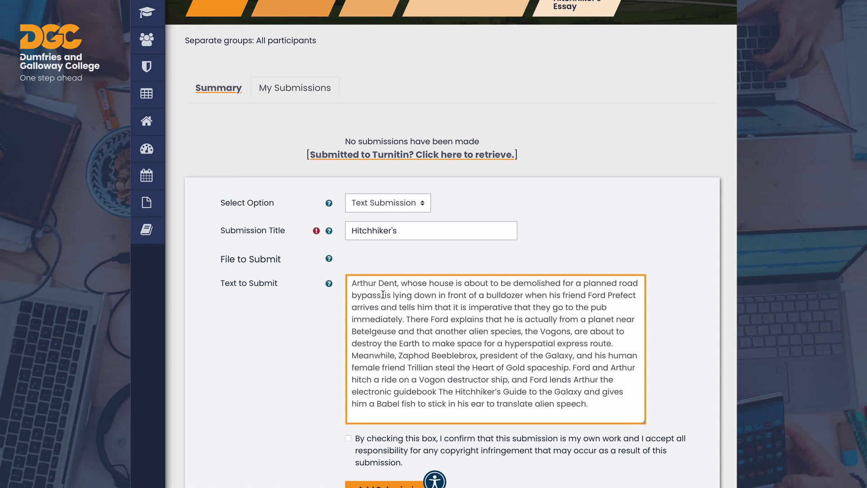
{"action": "scroll", "coordinate": [289, 319], "scroll_direction": "down", "scroll_amount": 2}
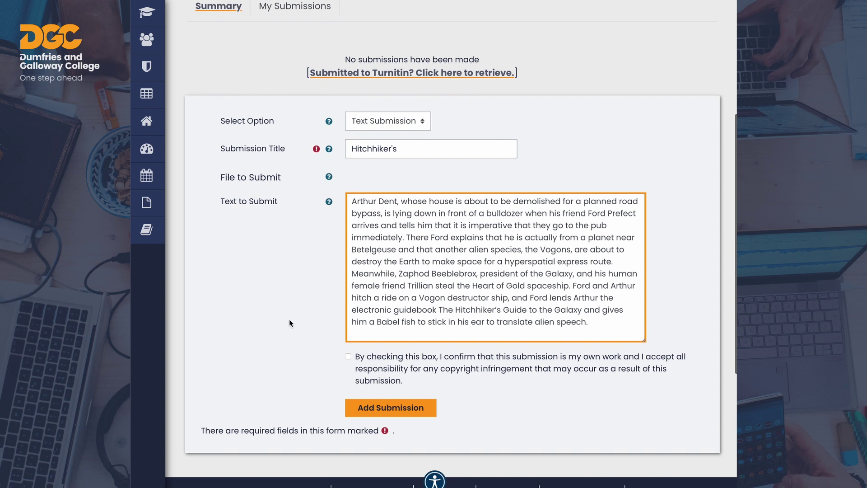
{"action": "left_click", "coordinate": [349, 357]}
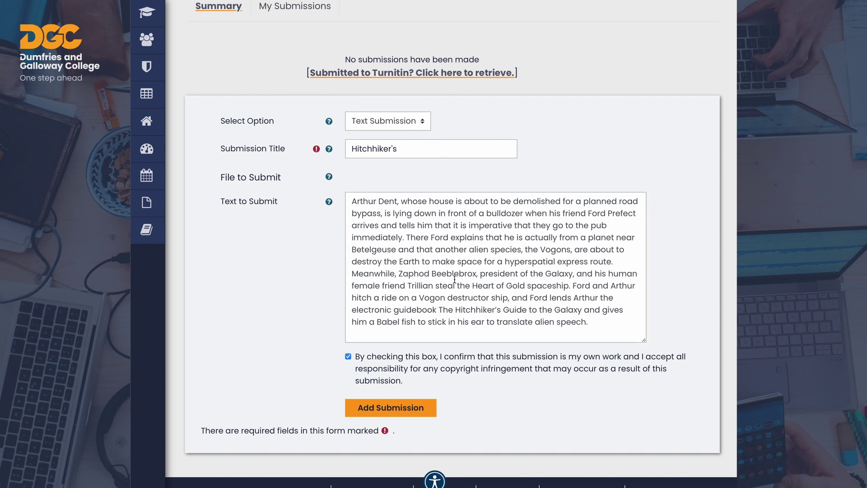
{"action": "left_click", "coordinate": [405, 412]}
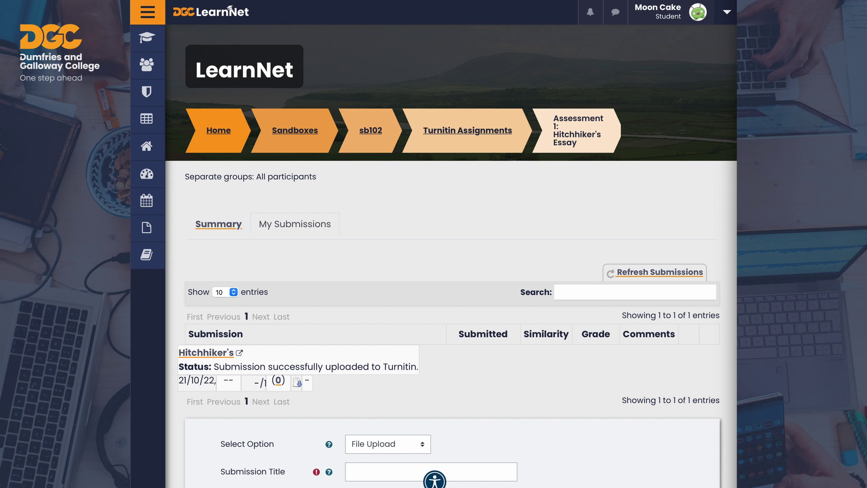
{"action": "scroll", "coordinate": [207, 202], "scroll_direction": "down", "scroll_amount": 3}
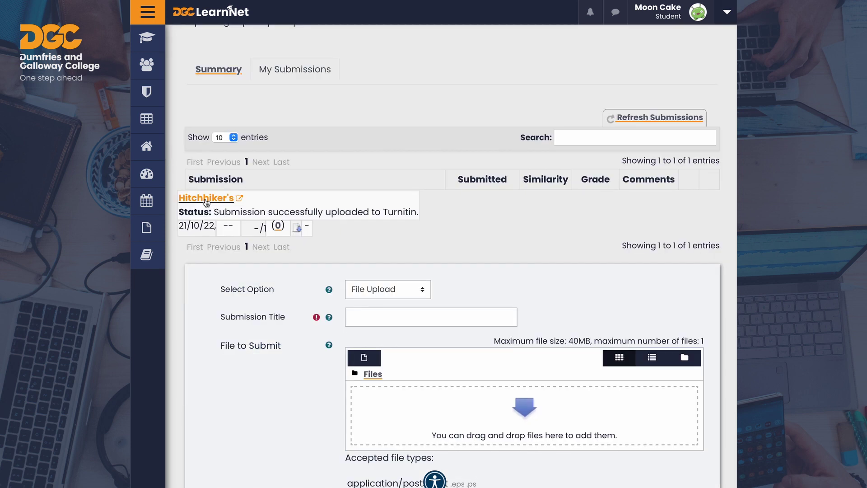
- Review the Hitchhiker's submission's 100% similarity and kids.britannica.com match in Feedback Studio, then go back
{"action": "left_click", "coordinate": [207, 199]}
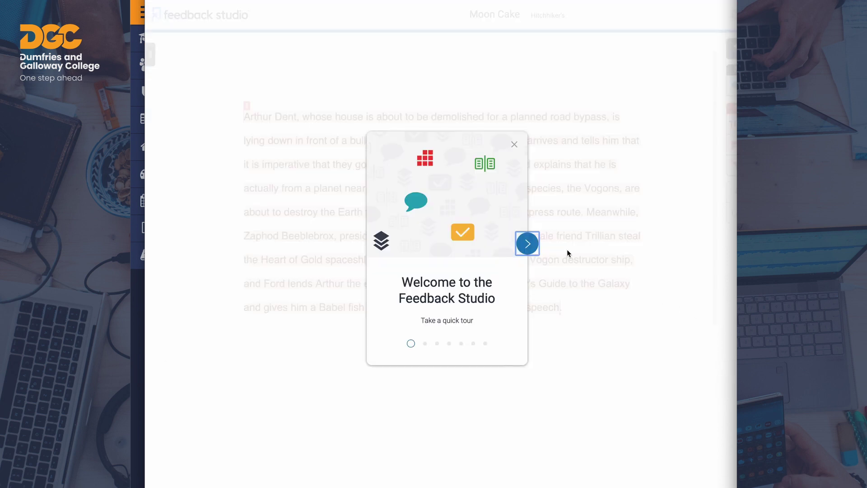
{"action": "left_click", "coordinate": [526, 243]}
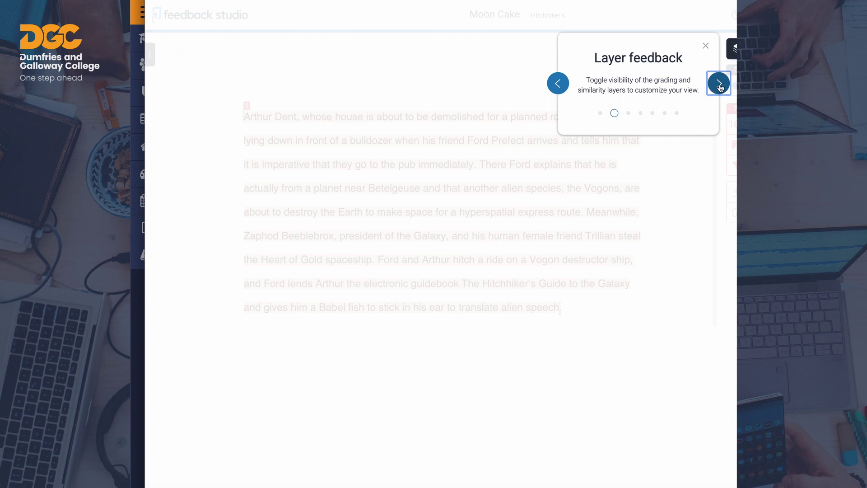
{"action": "left_click", "coordinate": [719, 84]}
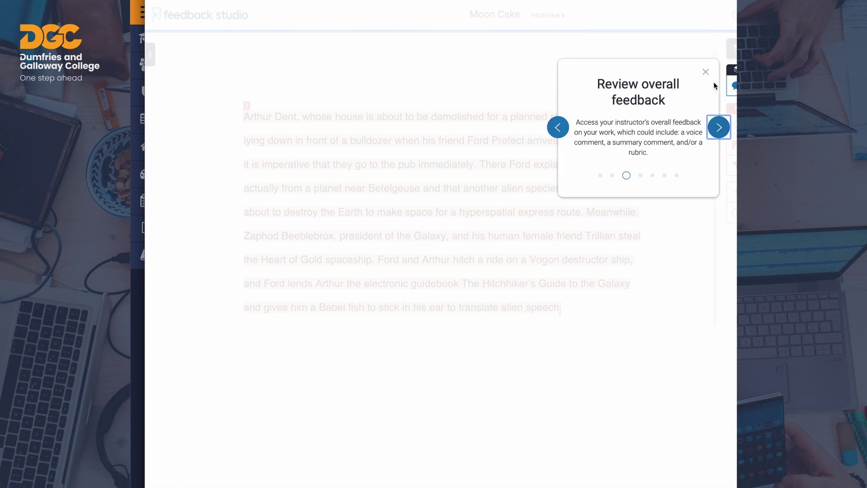
{"action": "left_click", "coordinate": [716, 129]}
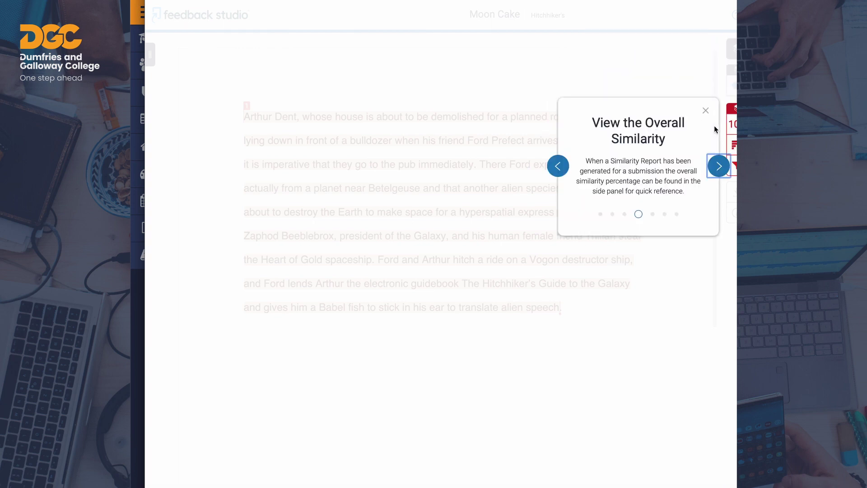
{"action": "left_click", "coordinate": [717, 129]}
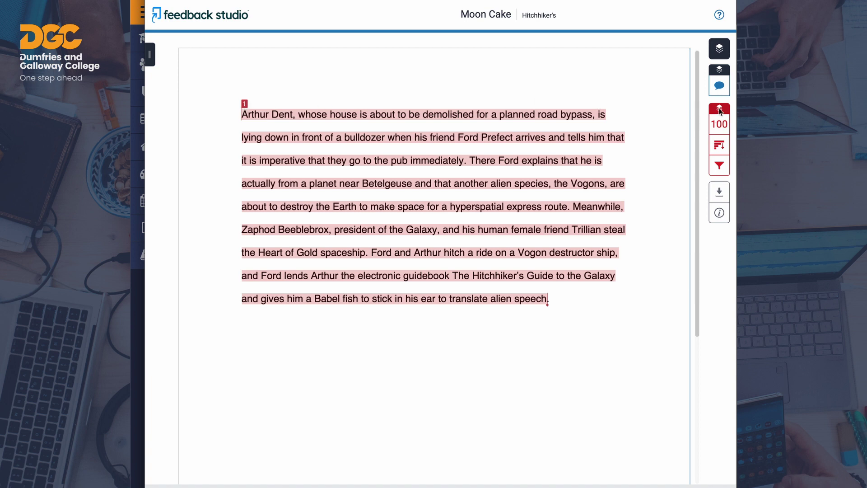
{"action": "left_click", "coordinate": [719, 127]}
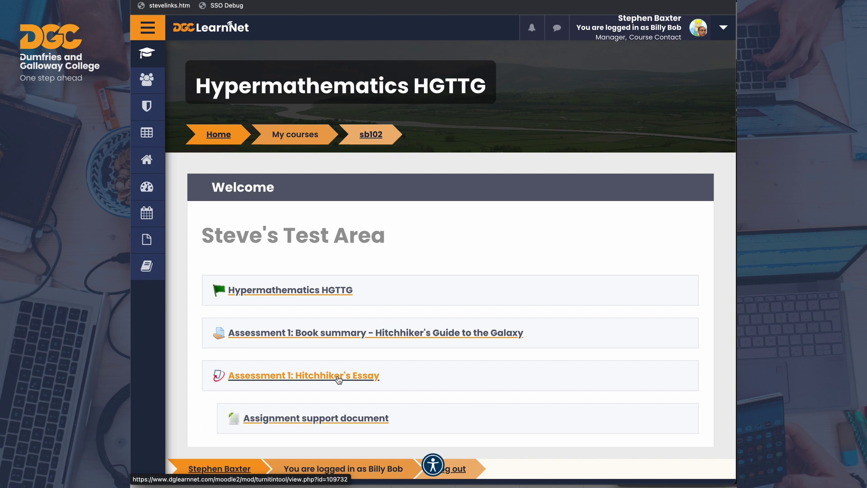
{"action": "left_click", "coordinate": [339, 376]}
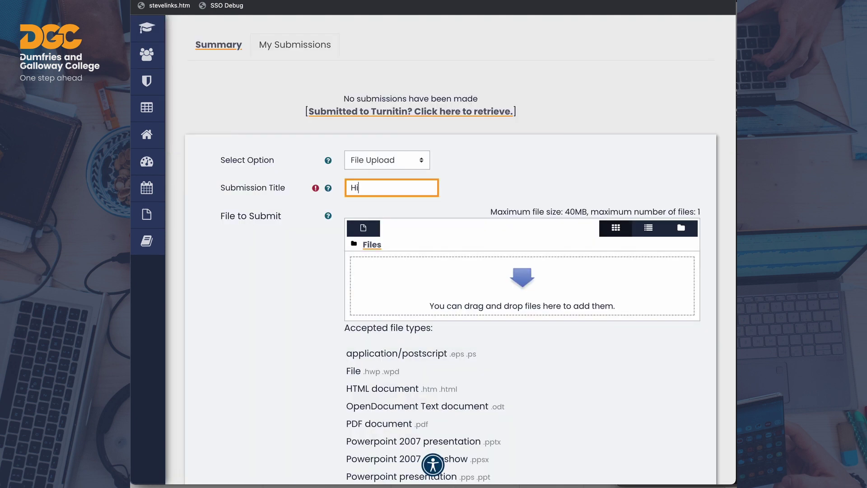
- Title the submission 'Hitchhiker essay' and attach the updated Hitchhiker .docx from the Moodle Monday Turnitin folder
{"action": "type", "text": "tchhiker essay"}
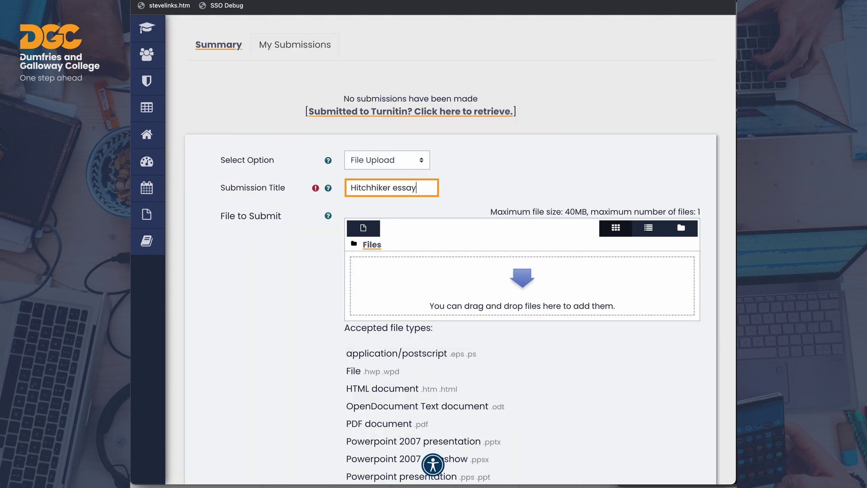
{"action": "left_click", "coordinate": [364, 229]}
{"action": "left_click", "coordinate": [370, 236]}
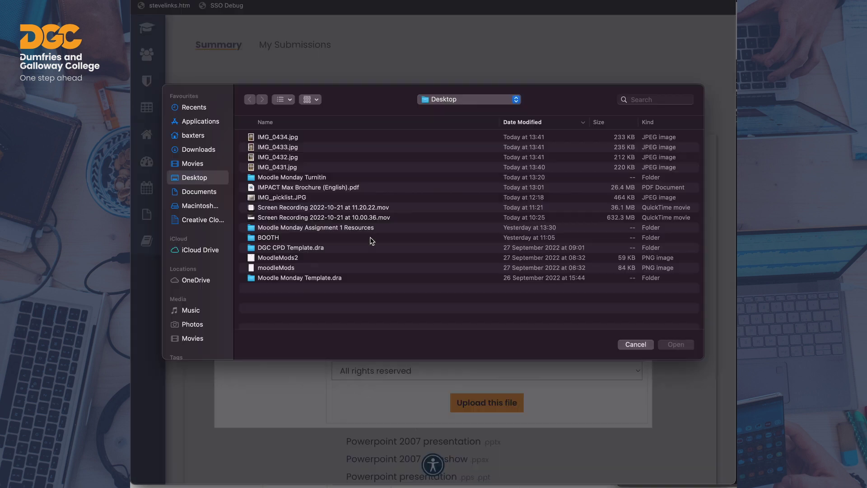
{"action": "double_click", "coordinate": [384, 178]}
{"action": "double_click", "coordinate": [318, 147]}
{"action": "left_click", "coordinate": [485, 402]}
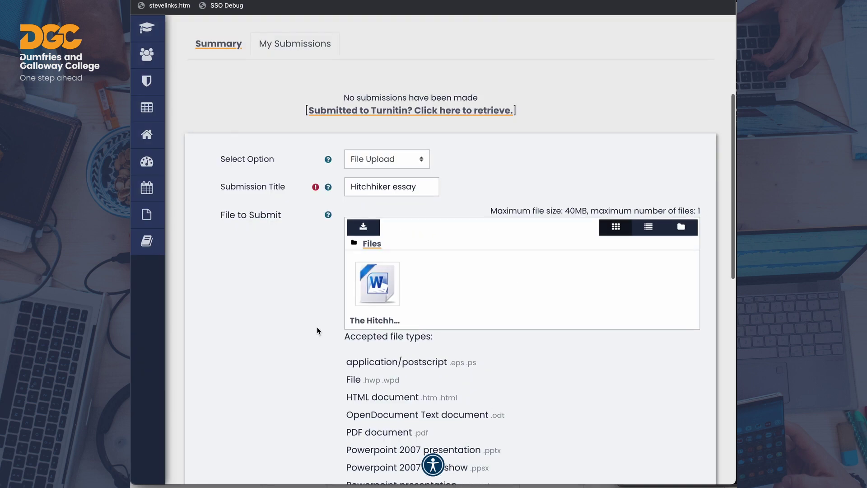
- Tick the own-work declaration, submit the essay, and open it in Turnitin
{"action": "scroll", "coordinate": [319, 331], "scroll_direction": "down", "scroll_amount": 5}
{"action": "left_click", "coordinate": [347, 358]}
{"action": "left_click", "coordinate": [393, 414]}
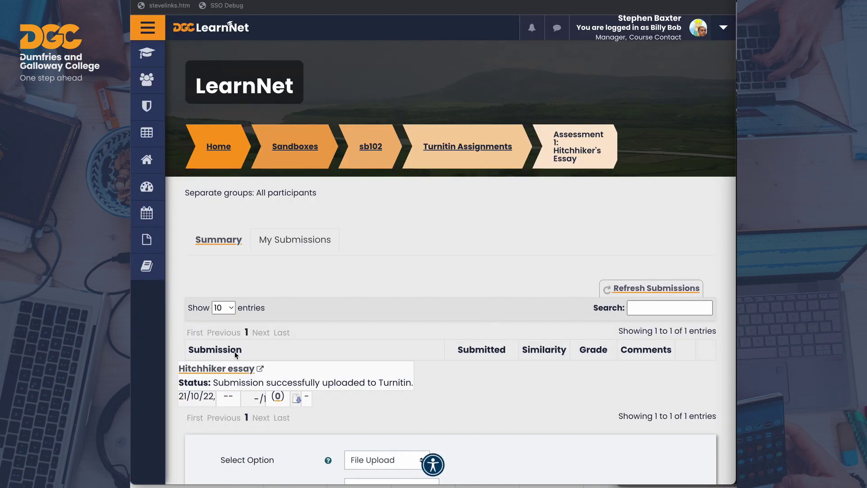
{"action": "left_click", "coordinate": [229, 369]}
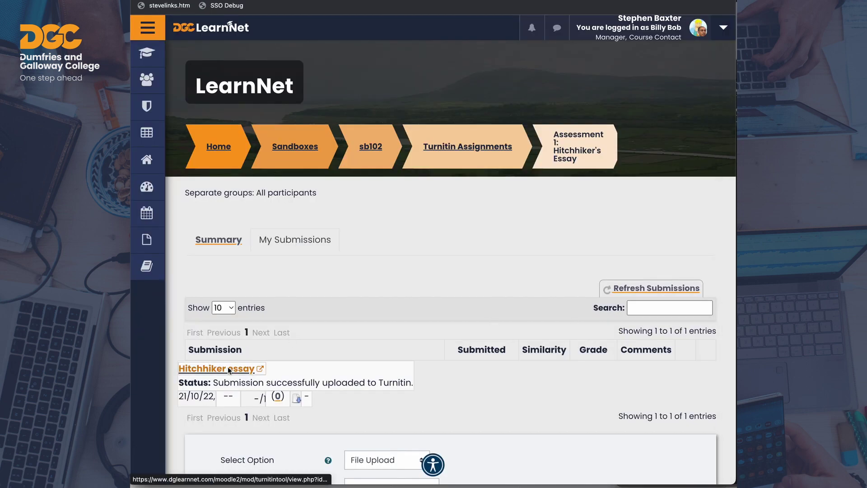